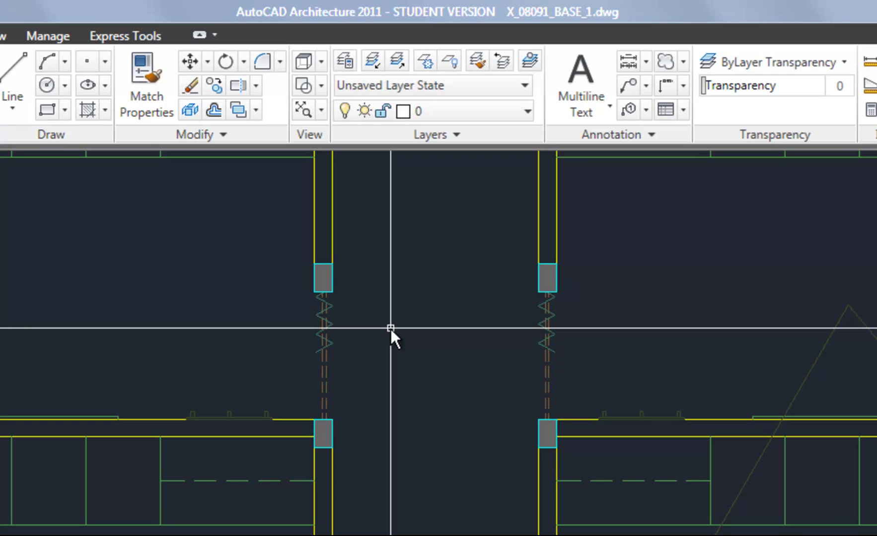
- Isolate a wall's layer by picking the wall, then unisolate to restore all hidden layers
left_click(375, 63)
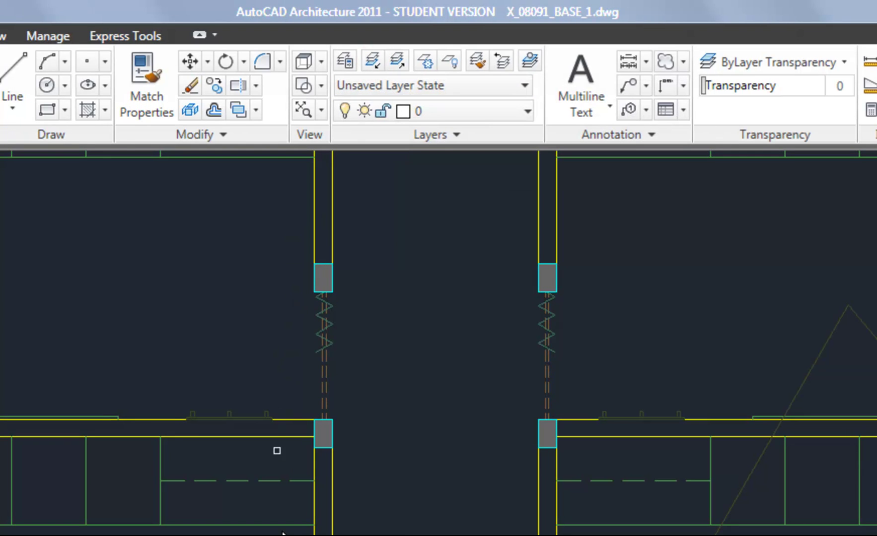
left_click(315, 464)
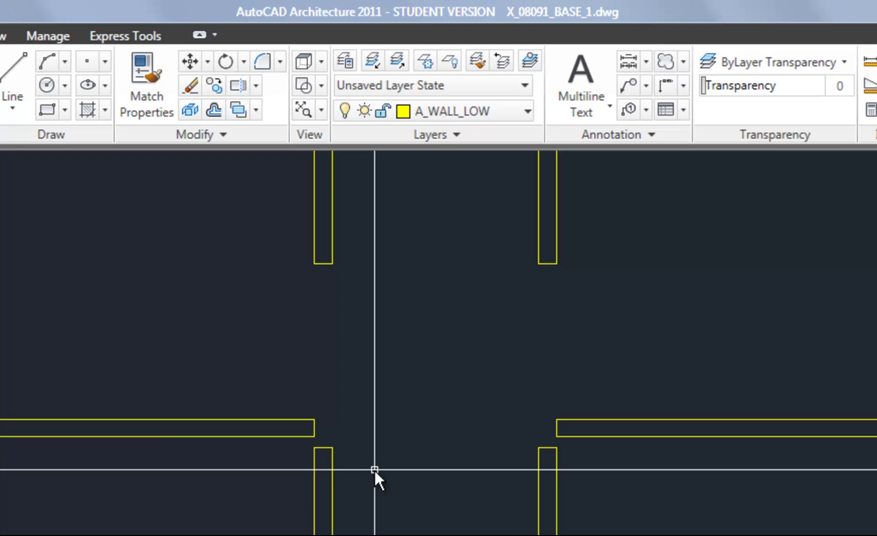
scroll(375, 471, "down", 8)
scroll(427, 534, "up", 5)
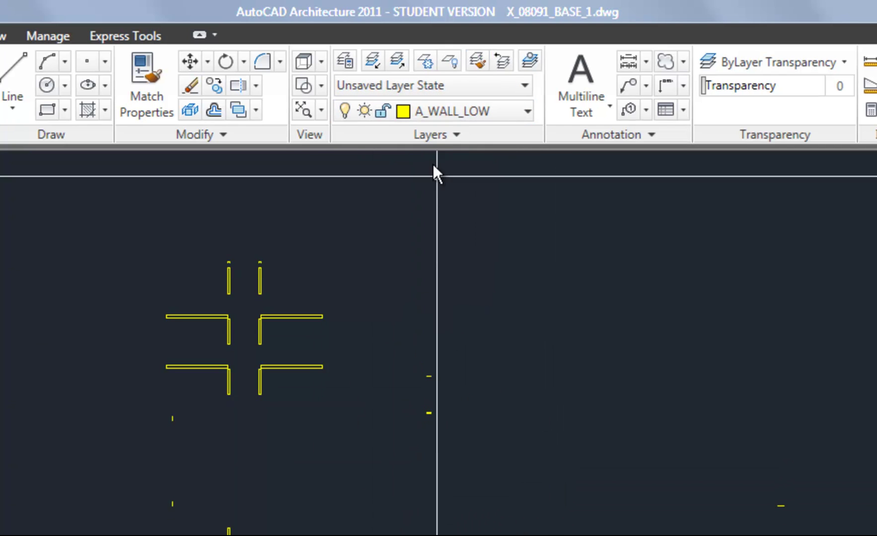
left_click(400, 61)
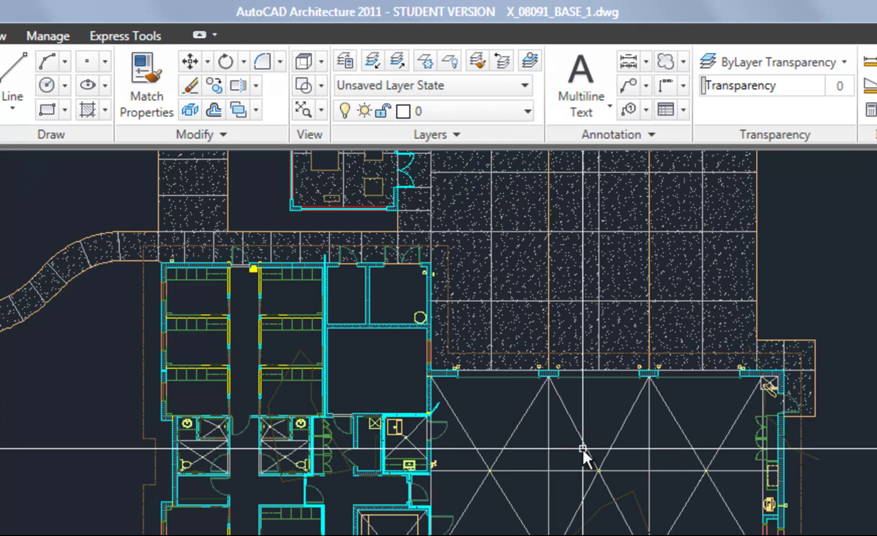
scroll(208, 377, "up", 4)
scroll(210, 382, "up", 5)
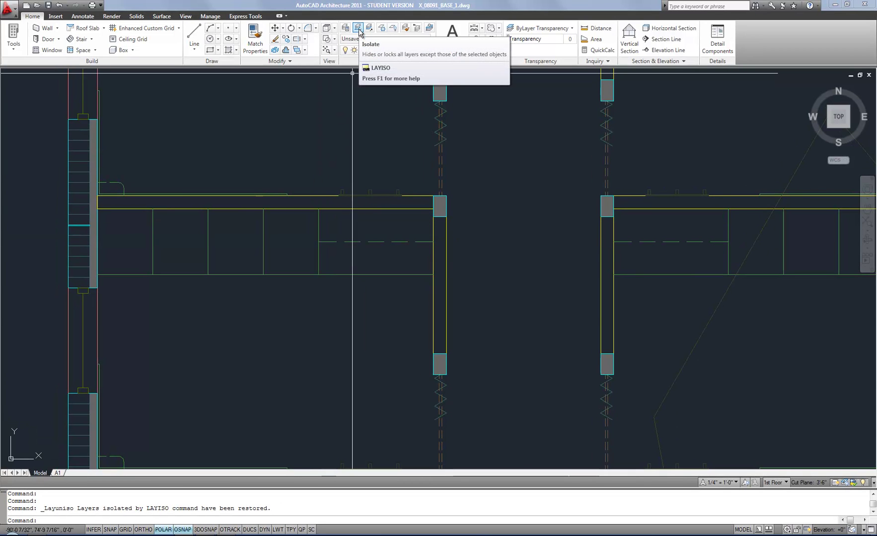
- Review the layer isolate settings (hide other layers, default viewport) and cancel the command
left_click(360, 31)
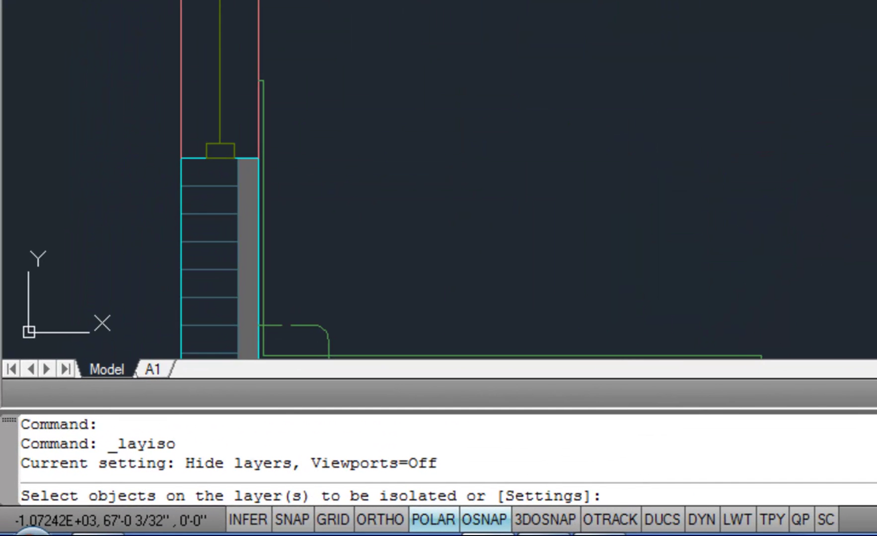
type("s")
key("Return")
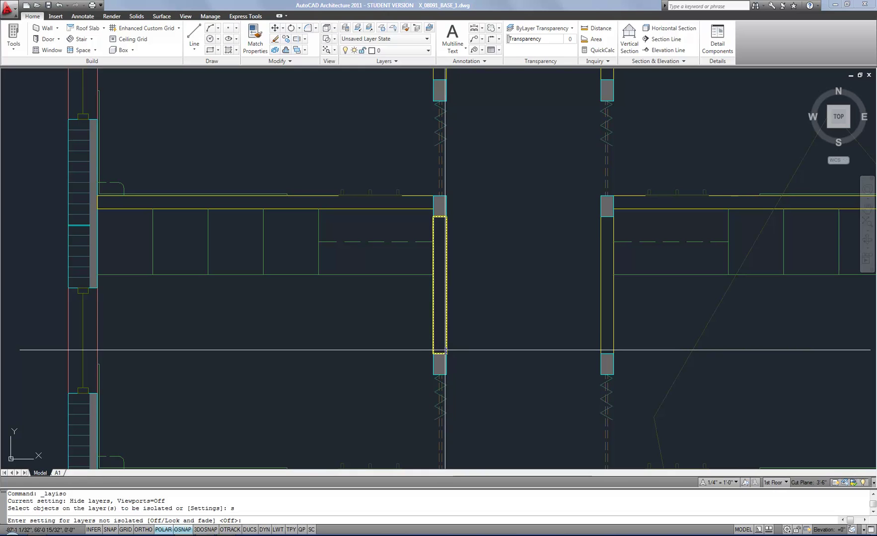
key("Return")
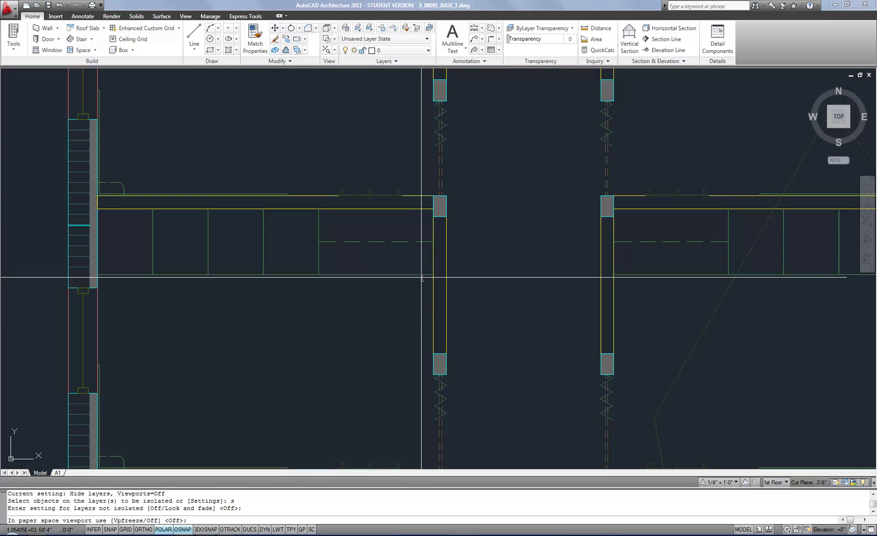
key("Return")
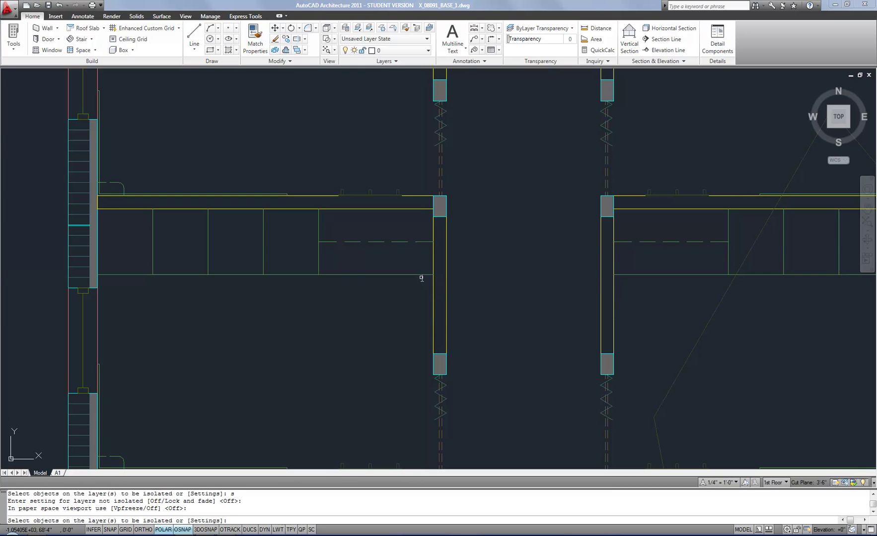
key("Escape")
key("Escape")
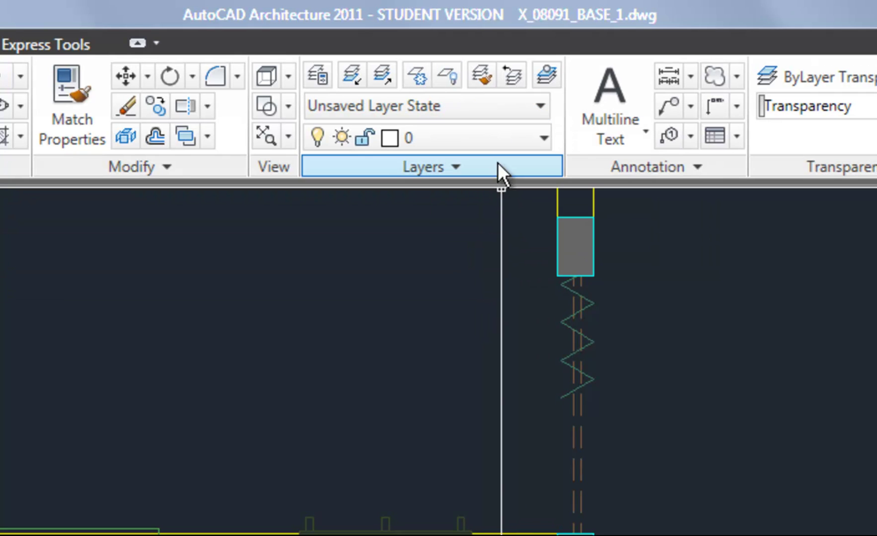
- Check the layer list and the green dashed cabinet line's layer without changing anything
left_click(497, 144)
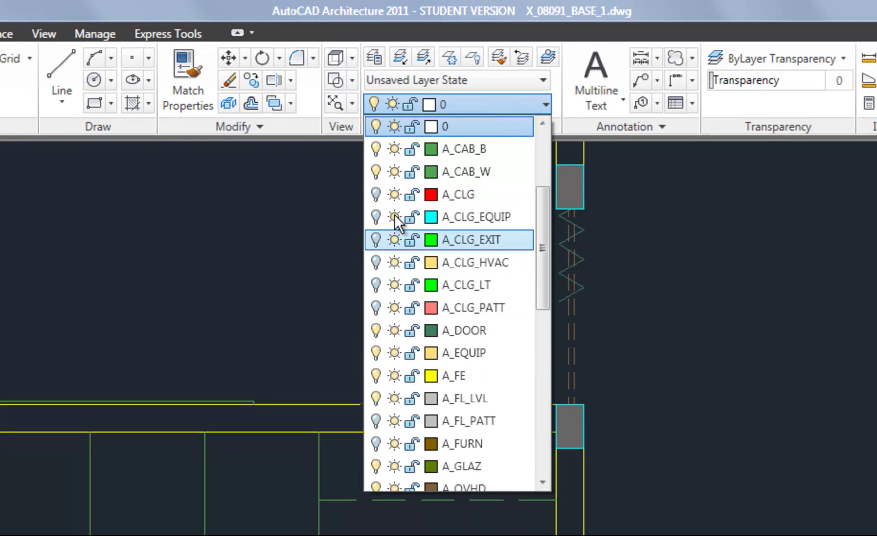
left_click(276, 15)
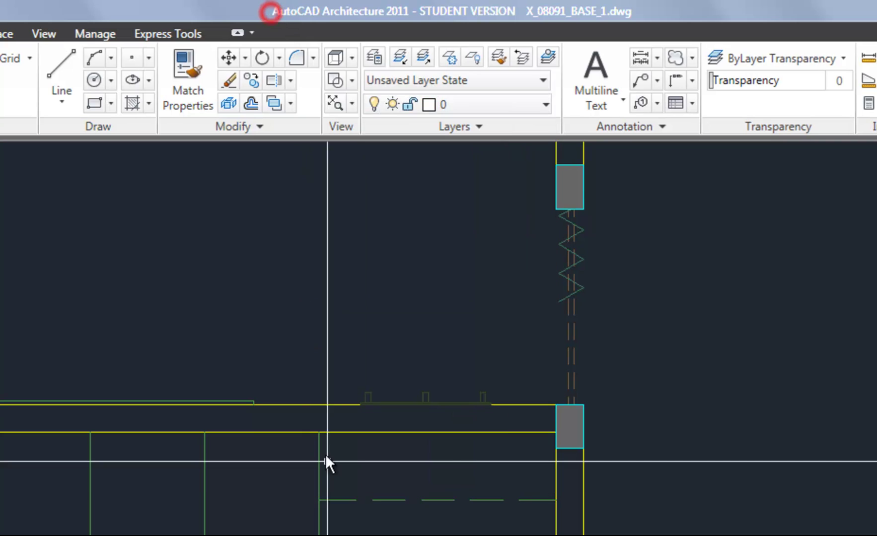
left_click(341, 502)
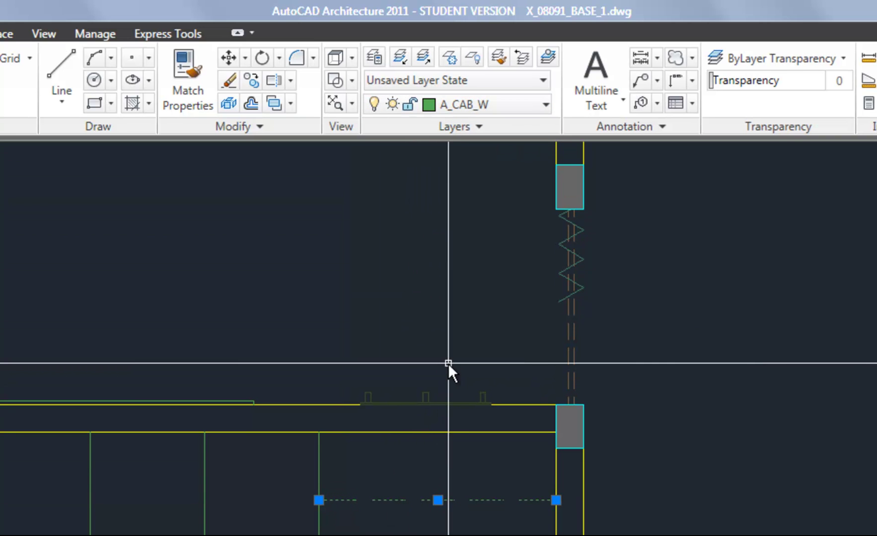
key("Escape")
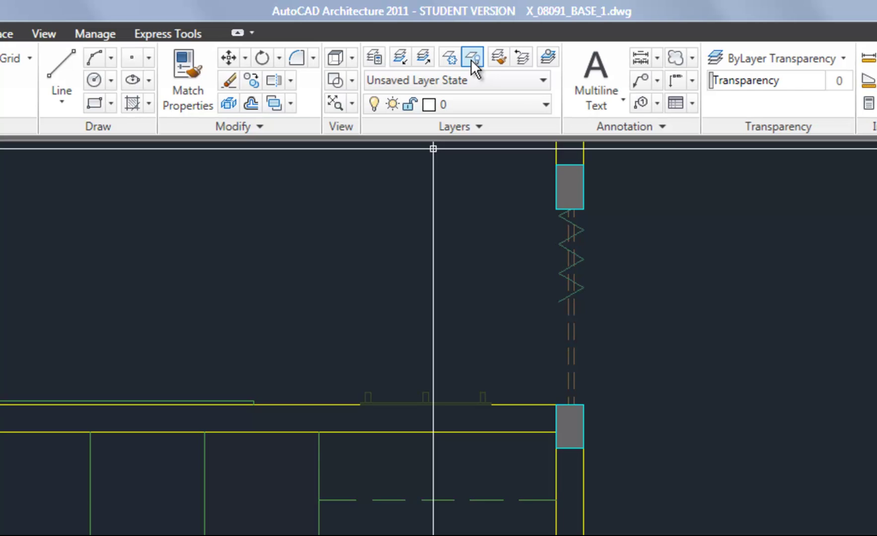
- Turn off layer A_CAB_W by picking the dashed line, then undo it
left_click(470, 59)
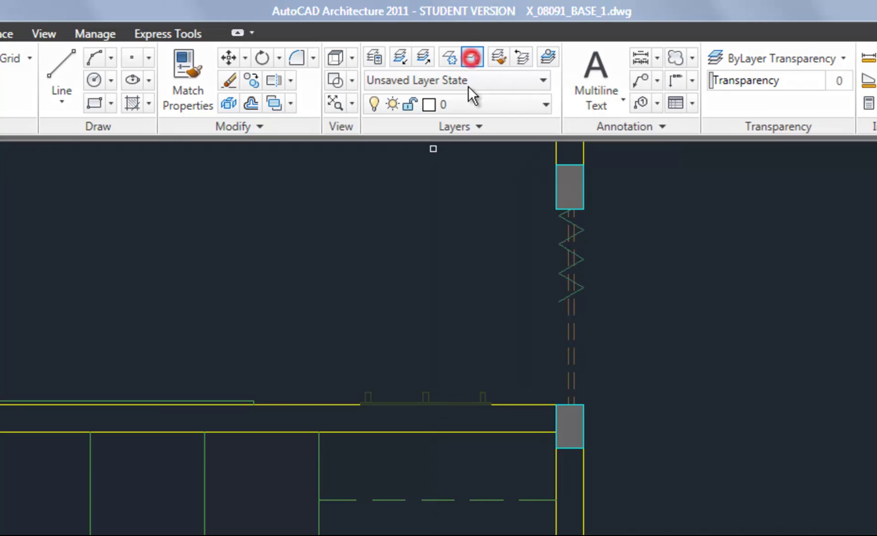
left_click(345, 502)
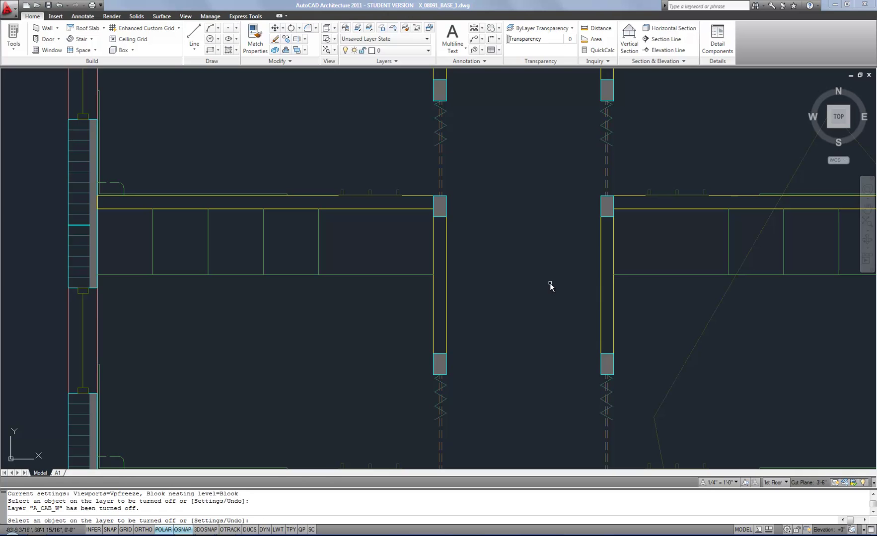
key("Escape")
key("ctrl+z")
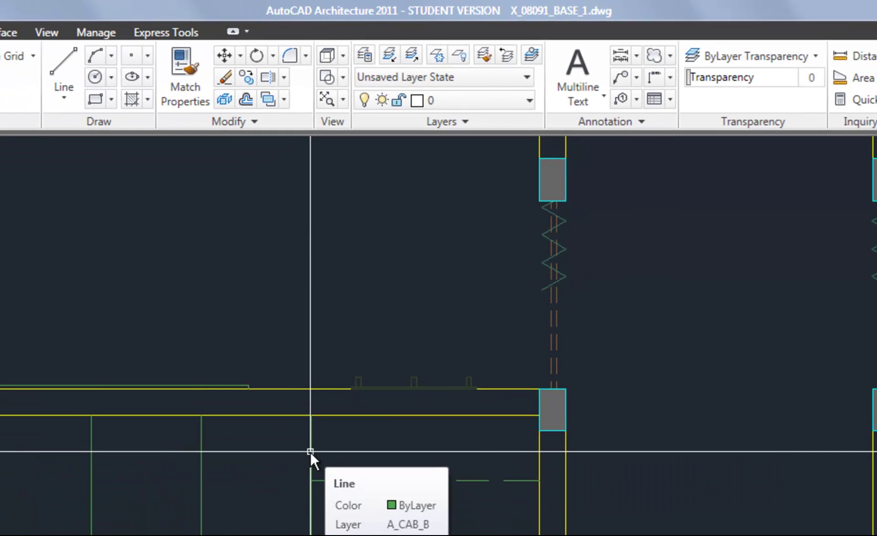
- Make the green vertical cabinet line's layer, A_CAB_B, current with LAYMCUR
left_click(310, 452)
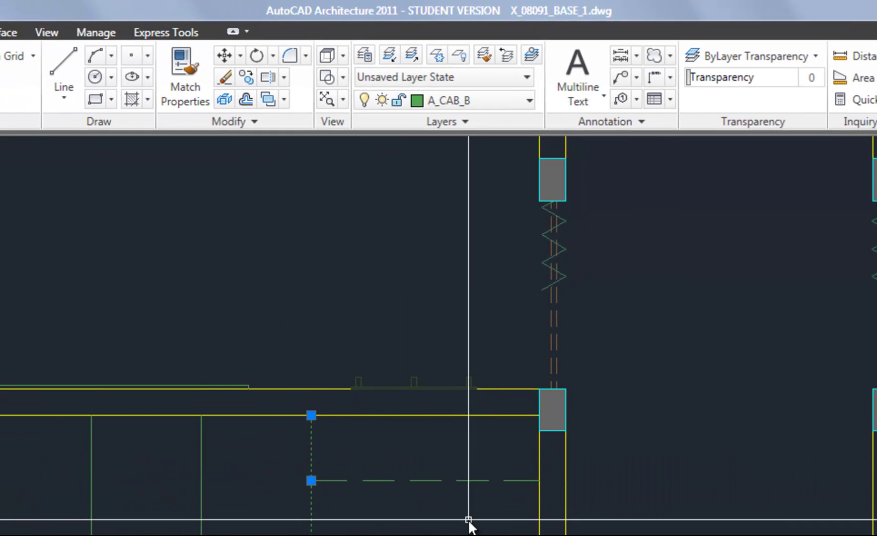
key("Escape")
left_click(531, 55)
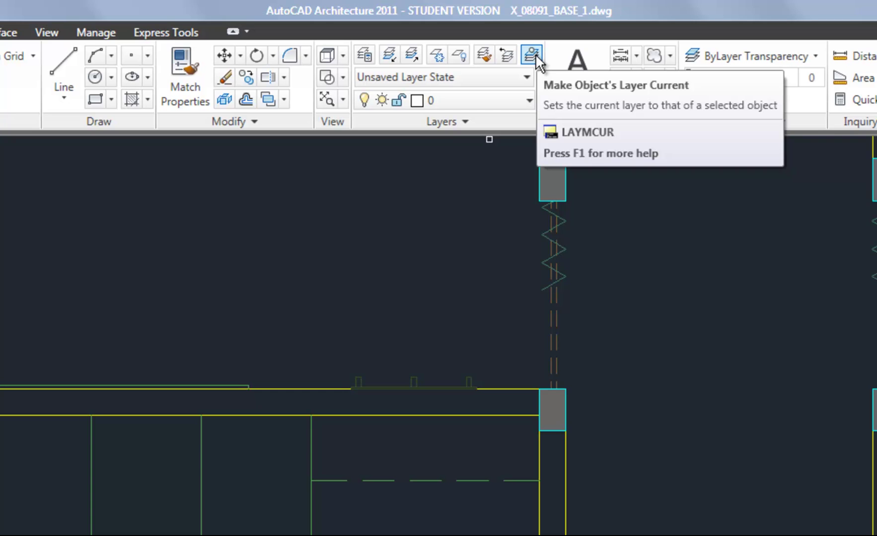
left_click(311, 446)
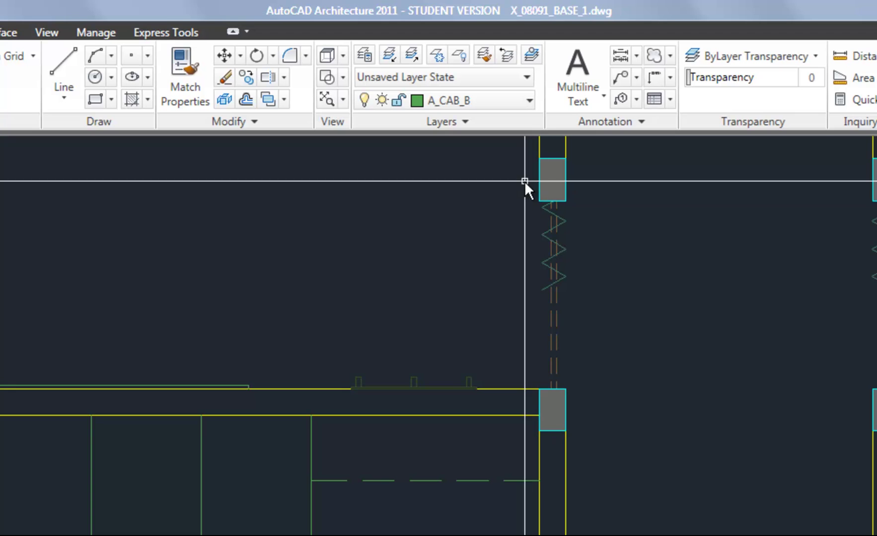
left_click(448, 122)
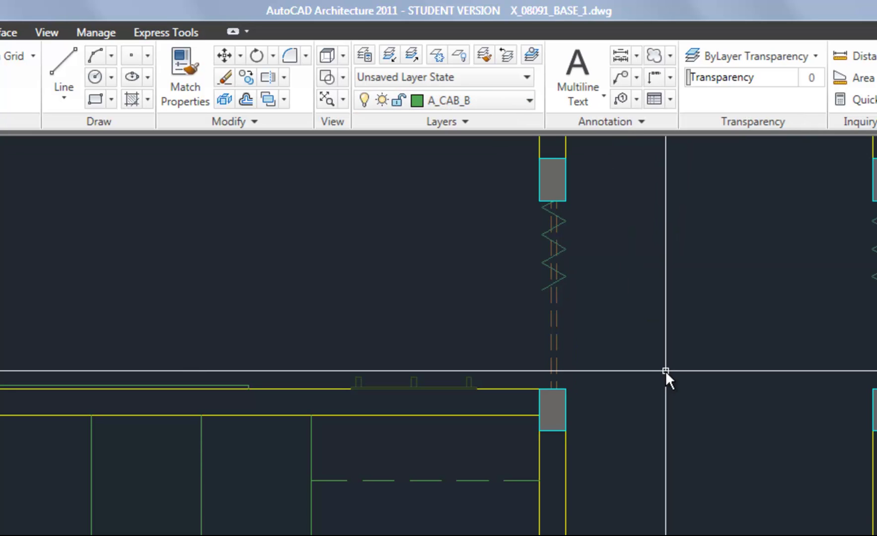
left_click(400, 122)
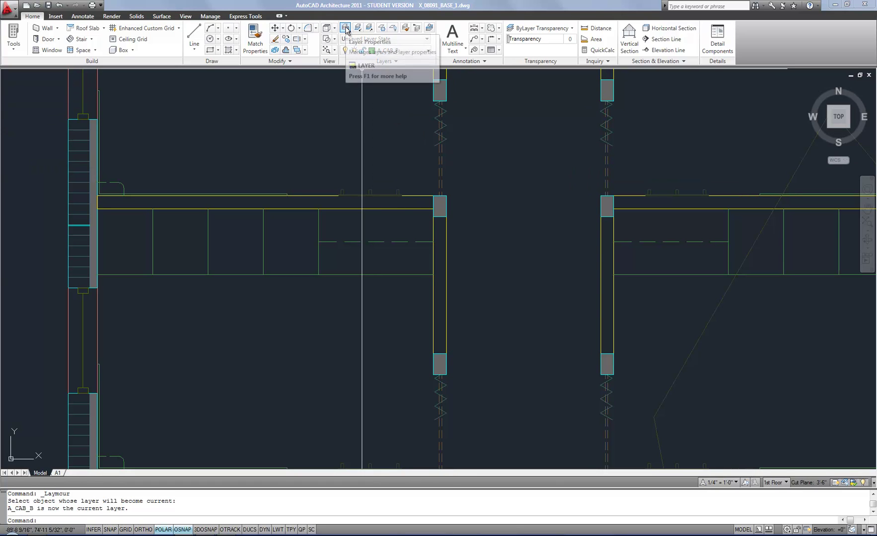
- Open the Layer Properties Manager listing all 44 layers and narrow the palette
left_click(345, 28)
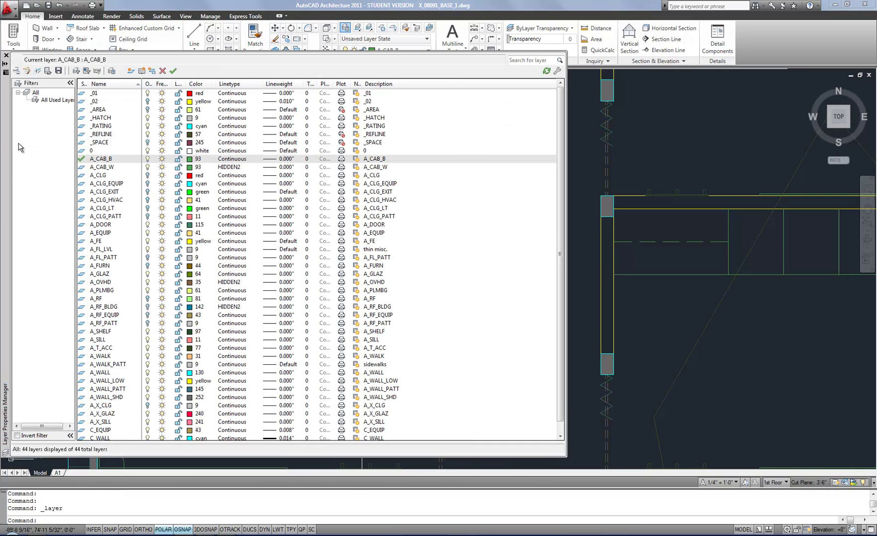
left_click(5, 136)
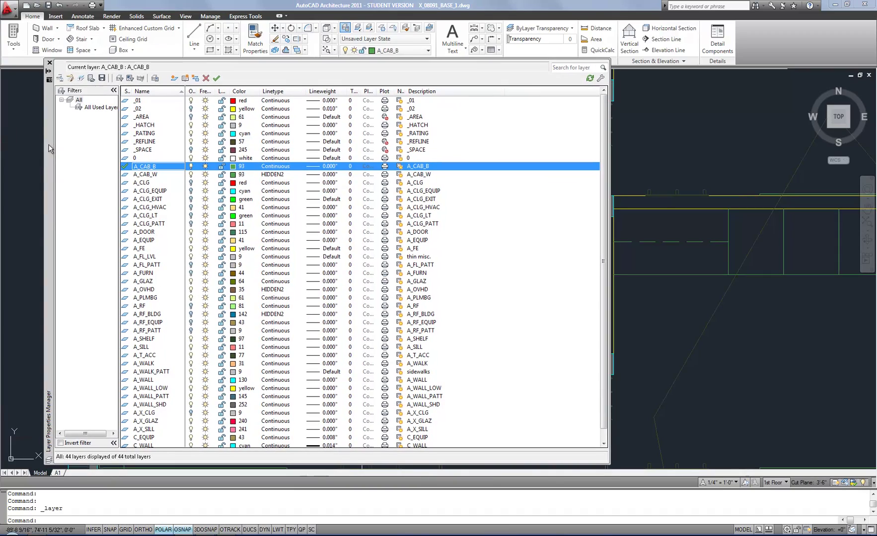
left_click_drag(608, 265, 493, 264)
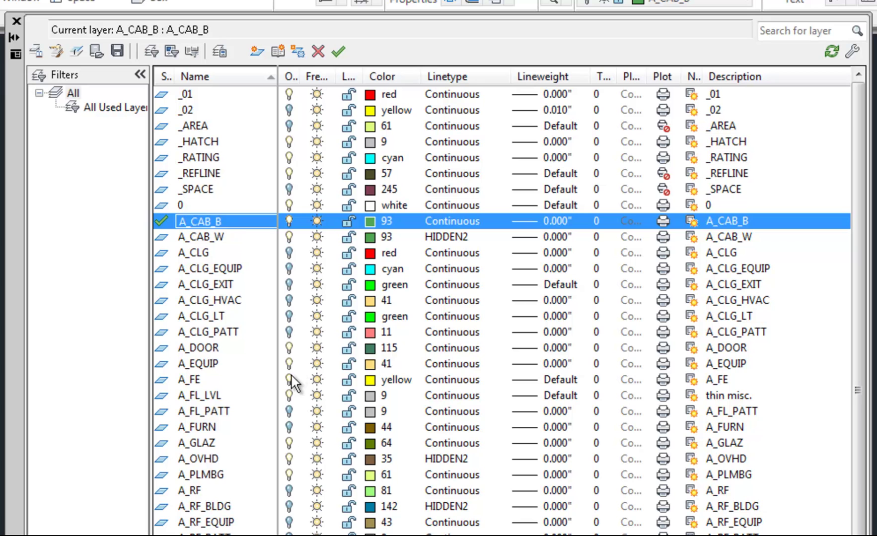
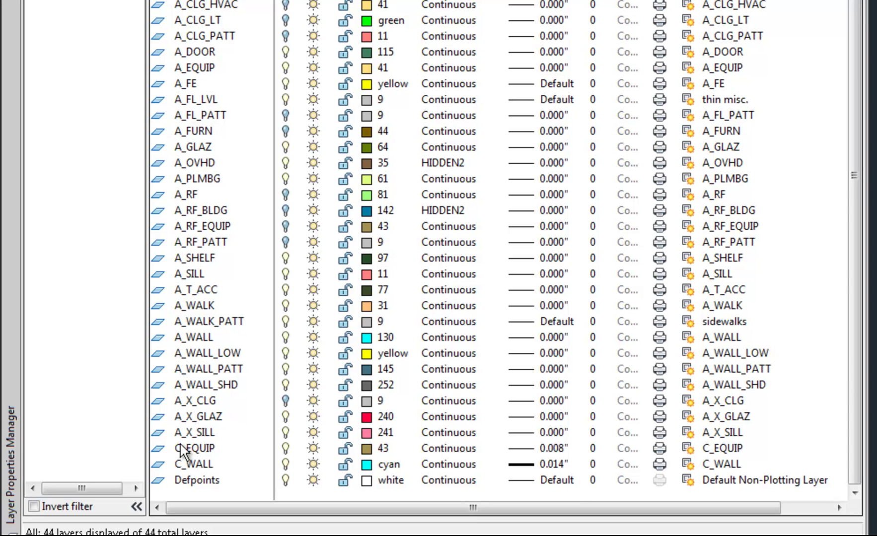
- Create a new group layer filter named Test
scroll(187, 296, "up", 3)
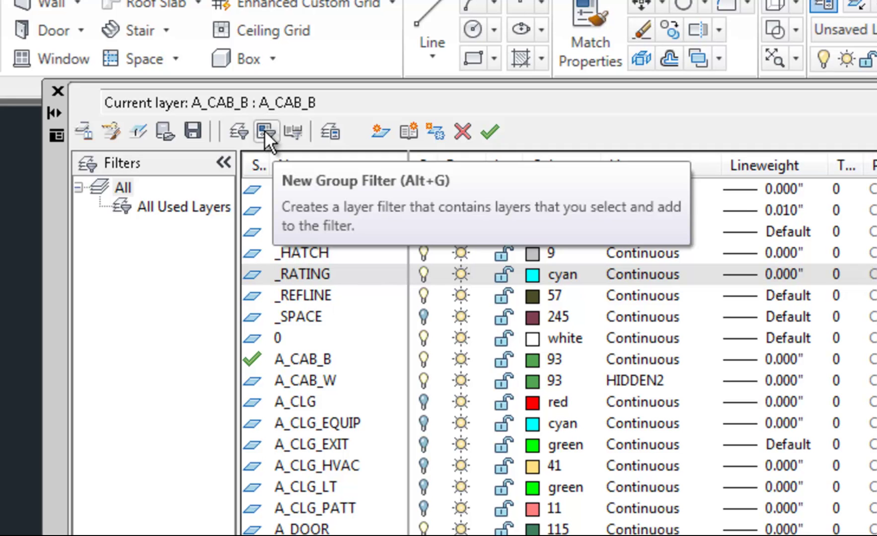
left_click(265, 129)
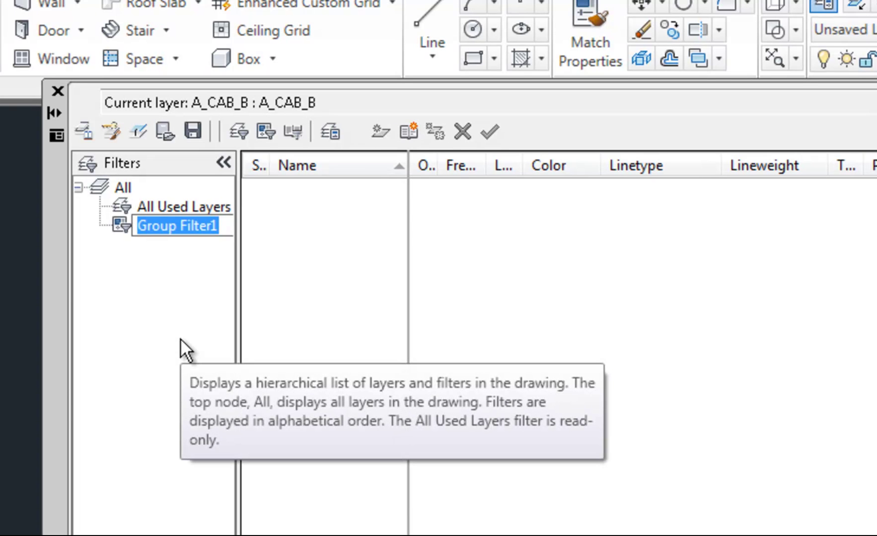
type("Test")
key("Return")
- Add the A_DOOR and A_PLMBG layers from All into the Test filter and display it
left_click(124, 187)
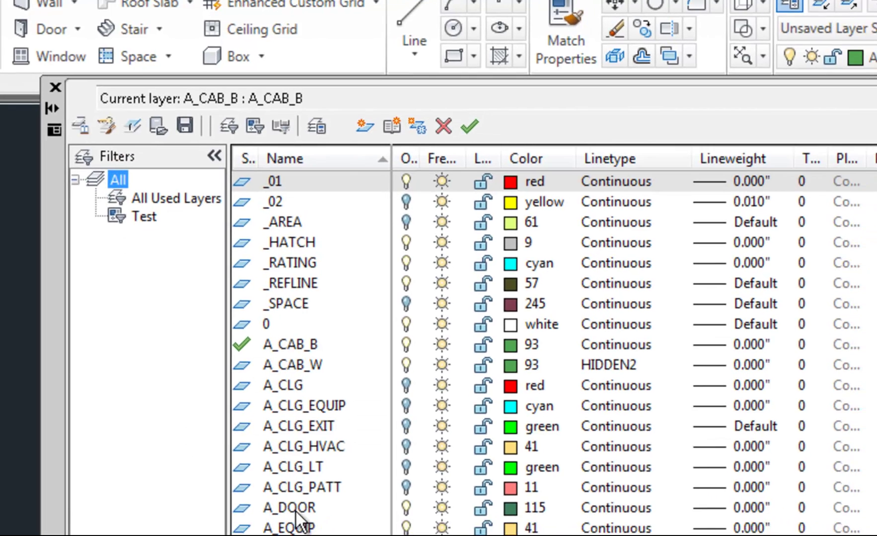
left_click(304, 528)
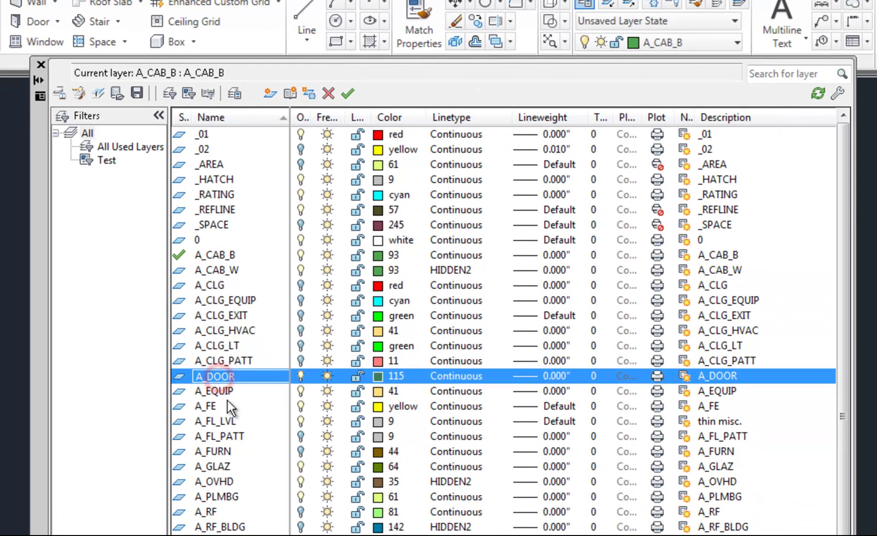
left_click(218, 494, "ctrl")
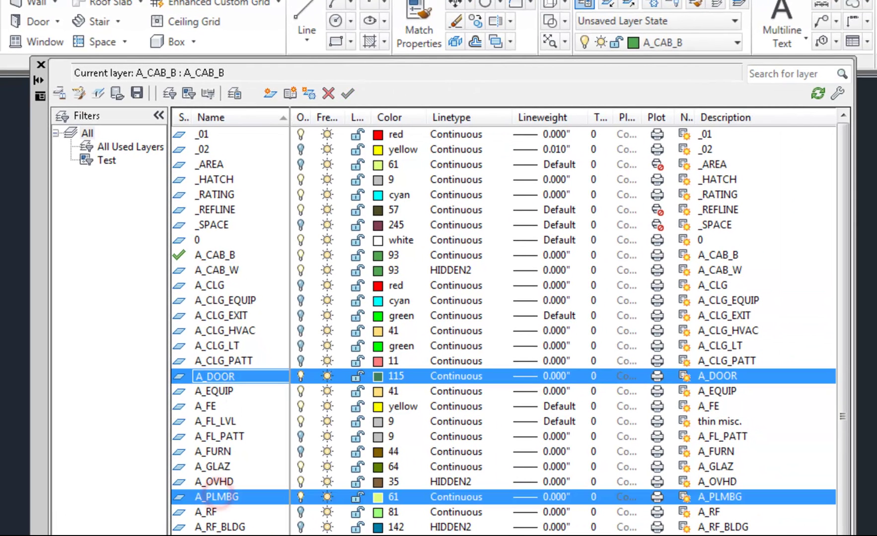
left_click_drag(212, 382, 108, 163)
left_click(107, 160)
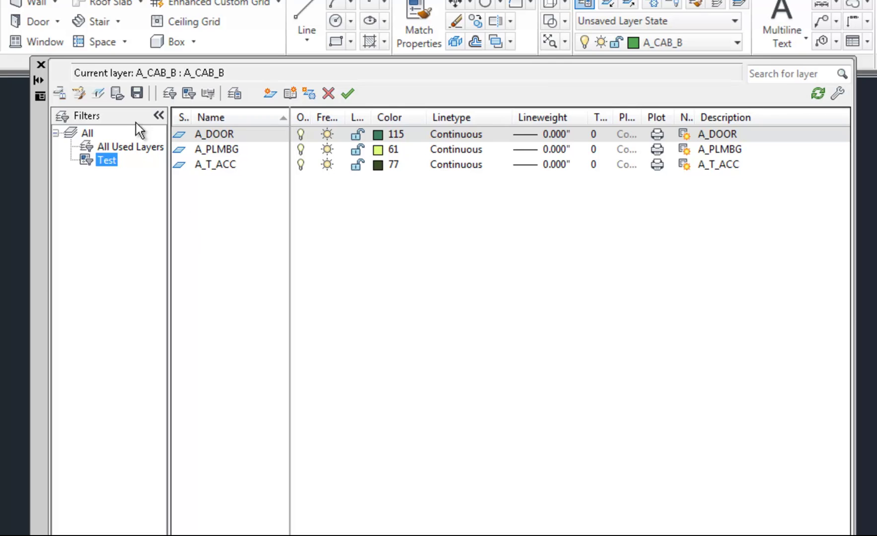
- Set A_PLMBG as current layer from the Layers panel, then reopen Layer Properties Manager
left_click(40, 64)
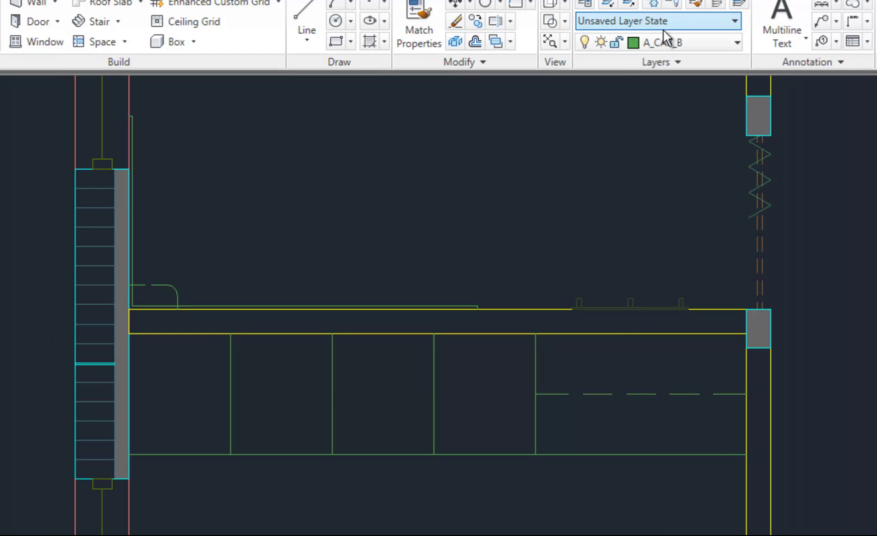
left_click(686, 43)
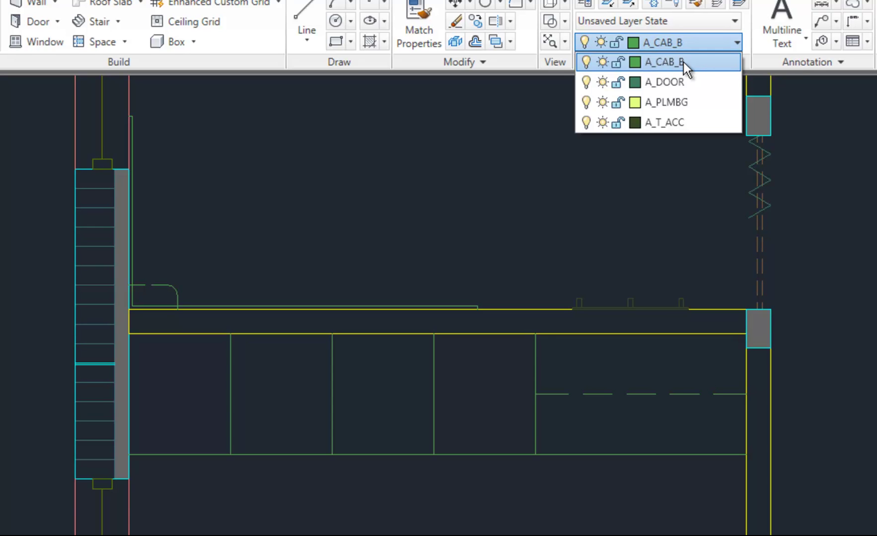
left_click(678, 99)
left_click(694, 38)
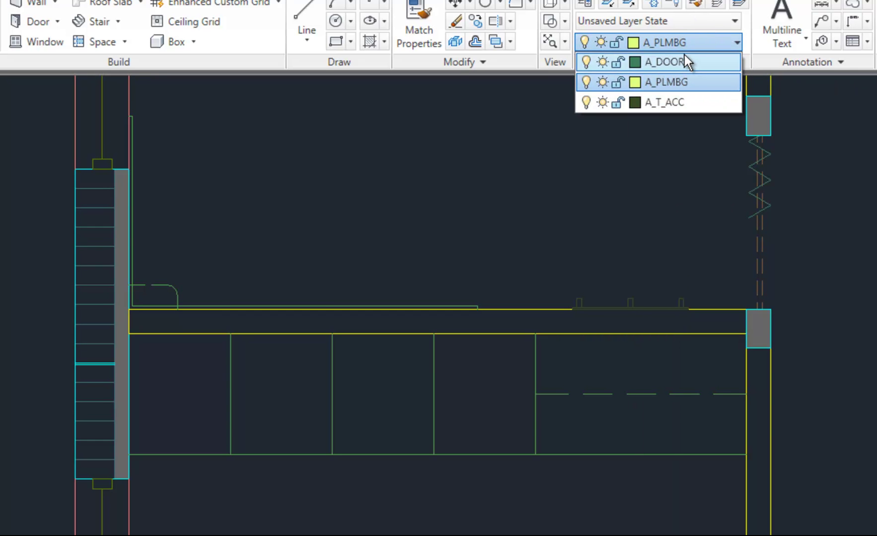
key("Escape")
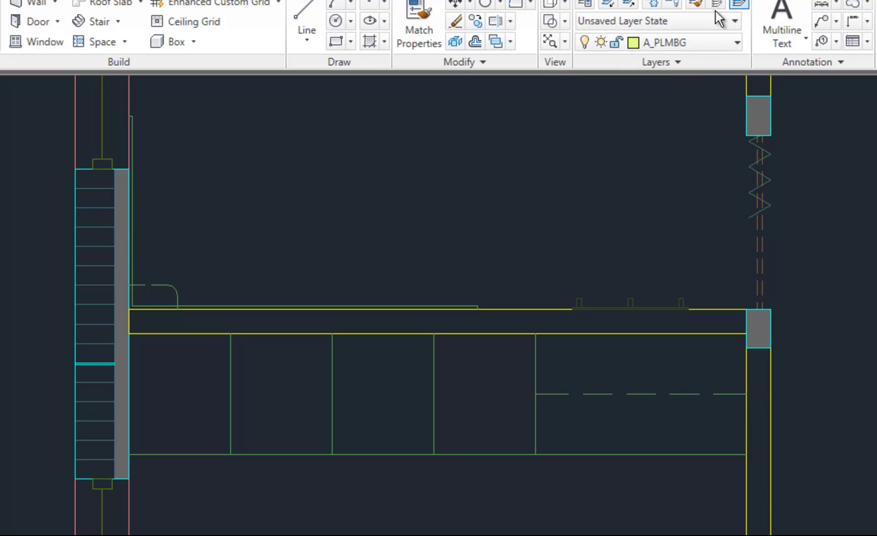
left_click(585, 5)
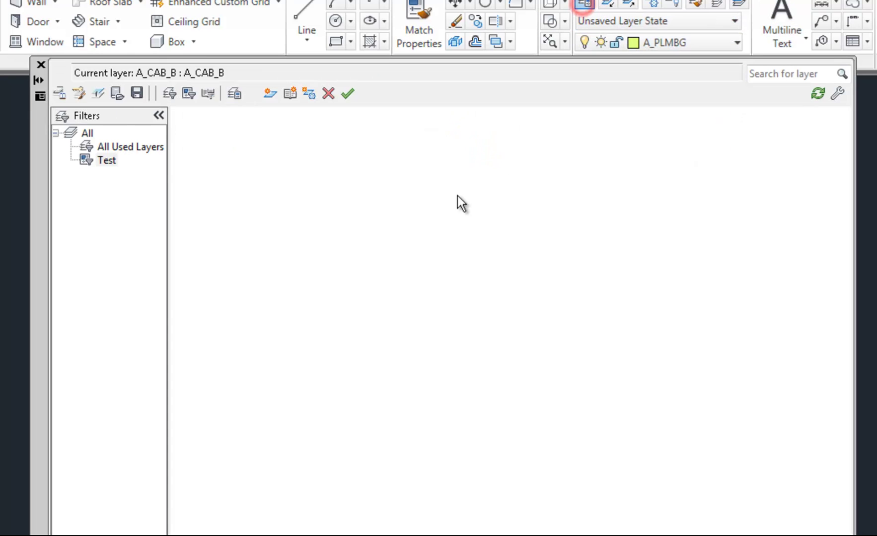
- Delete the Test filter and create a property filter named Civil matching layer names C*
right_click(106, 162)
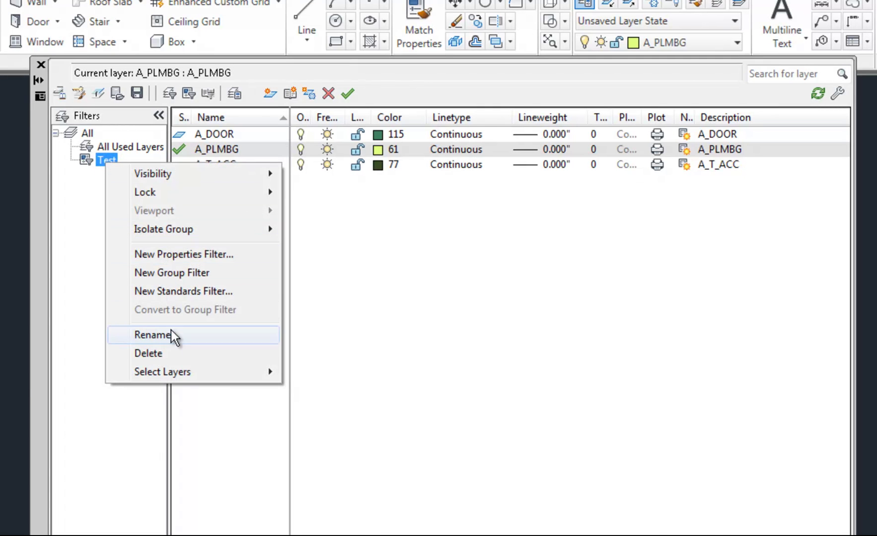
left_click(172, 354)
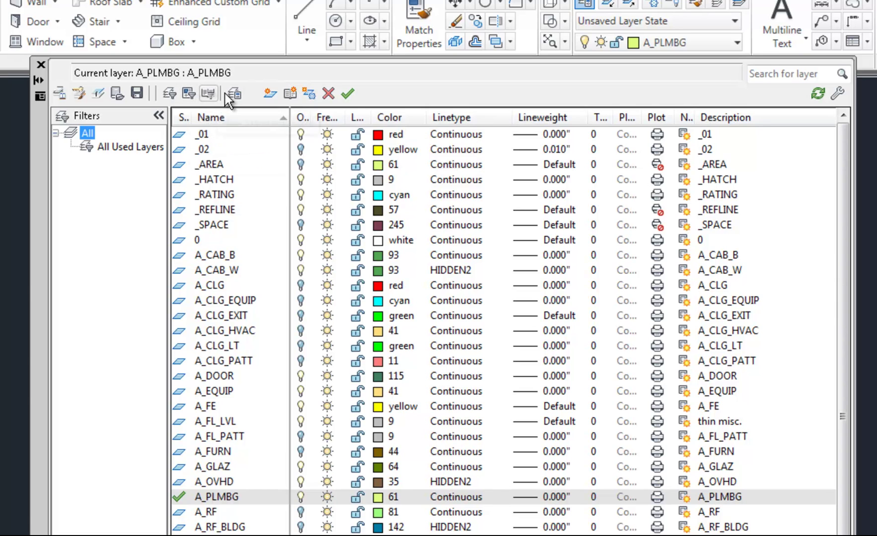
left_click(168, 95)
type("Civil")
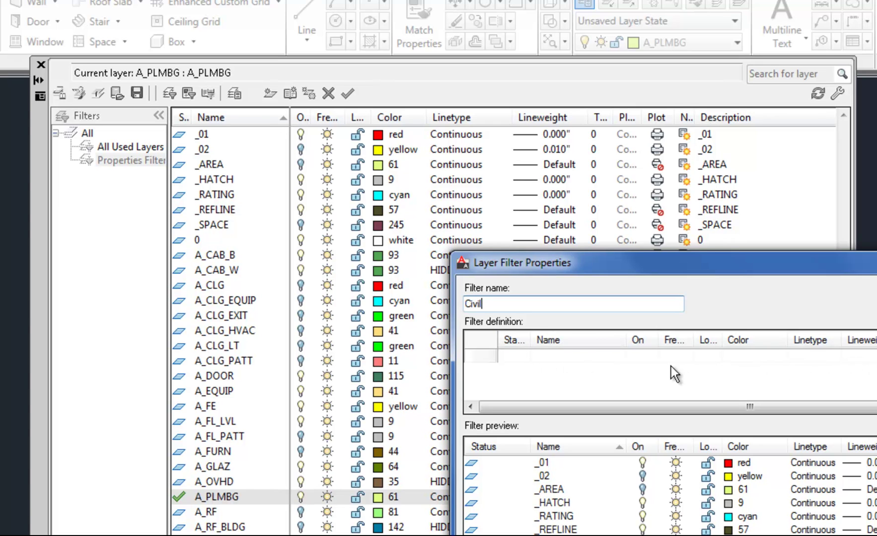
left_click(568, 357)
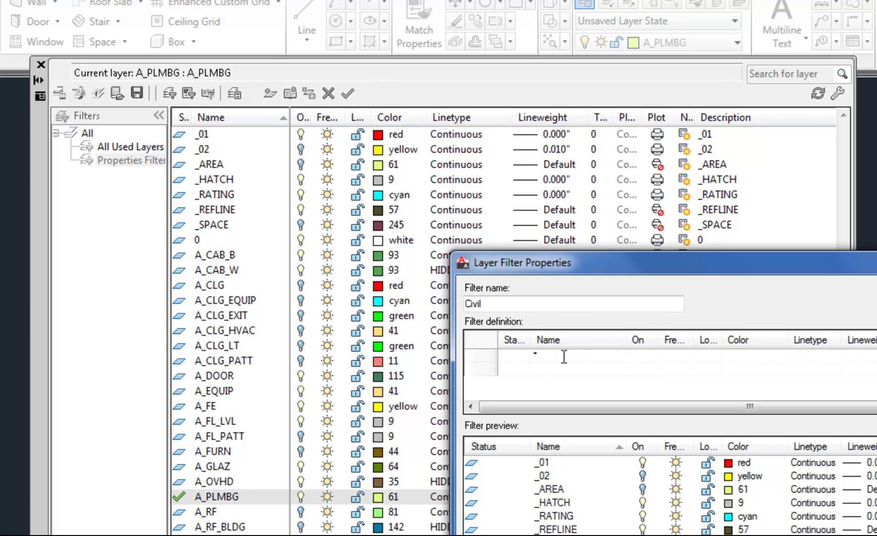
type("C")
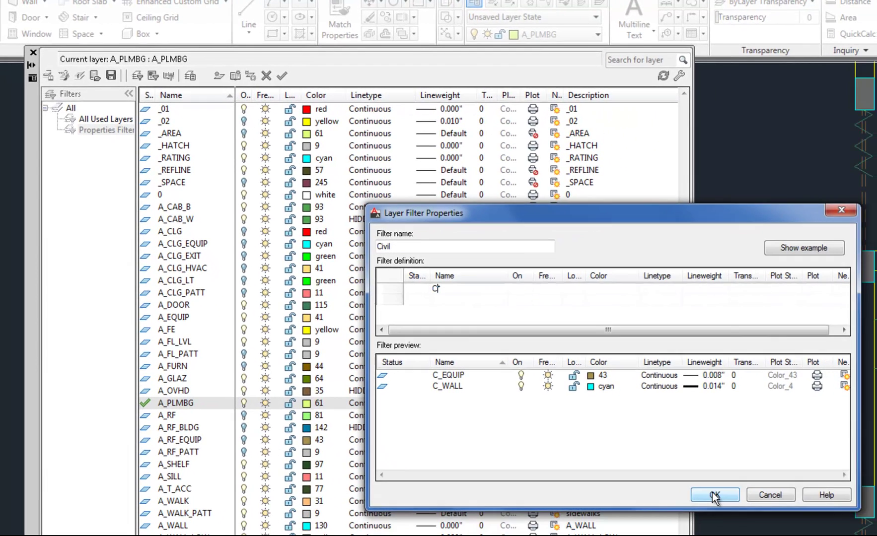
left_click(713, 493)
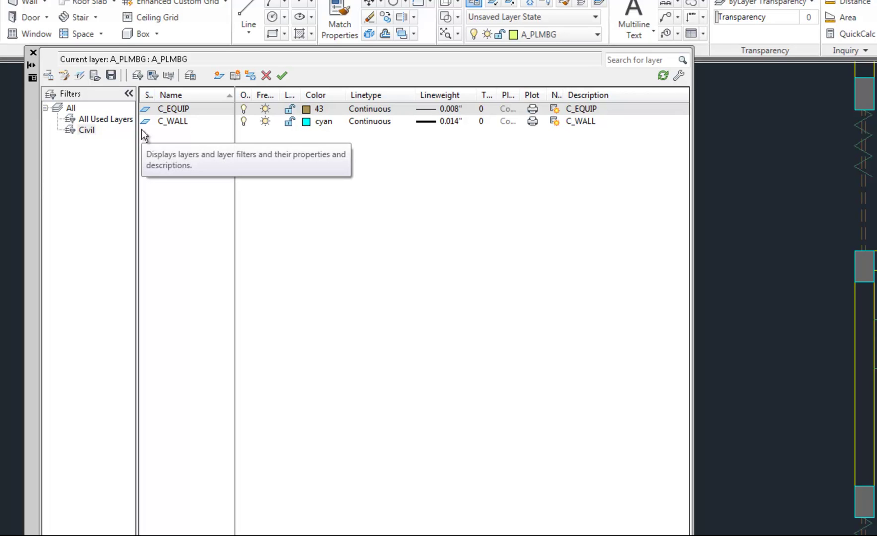
- Close the layer manager and choose C_EQUIP as current layer in the Layers panel
left_click(32, 52)
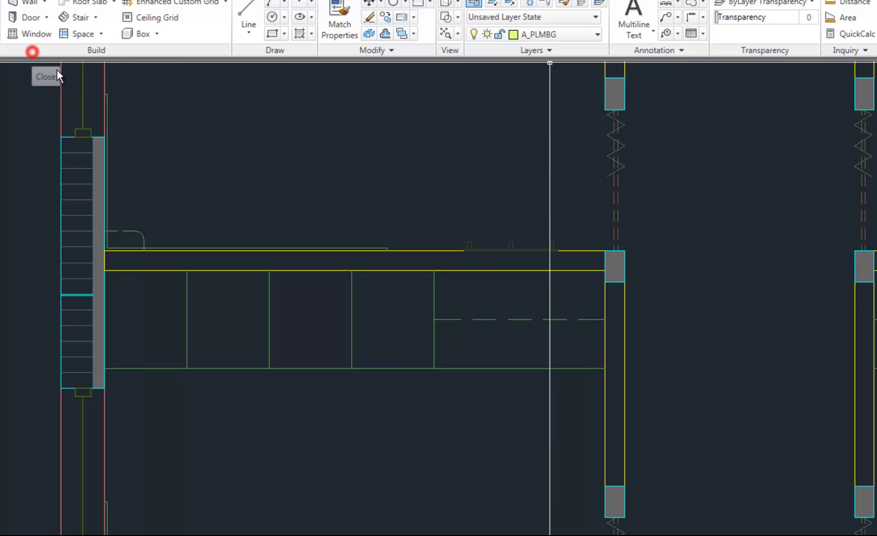
left_click(572, 36)
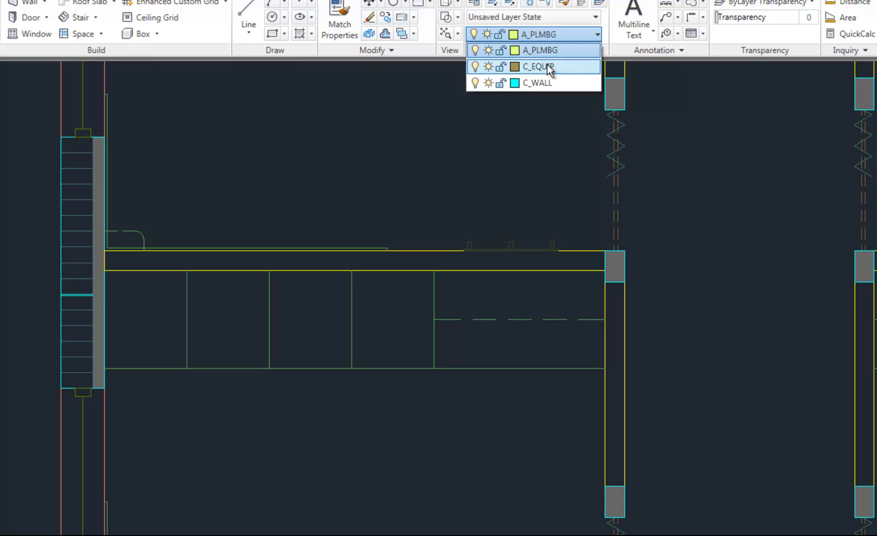
left_click(548, 67)
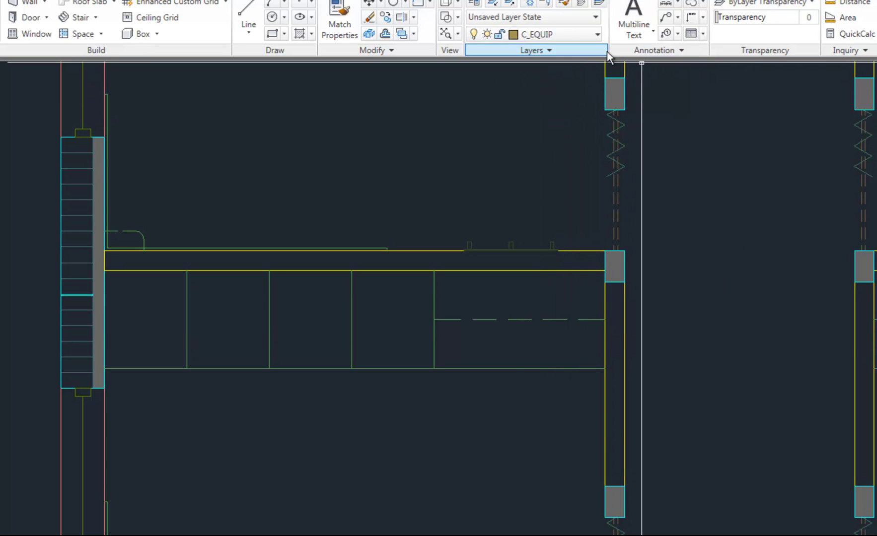
left_click(567, 35)
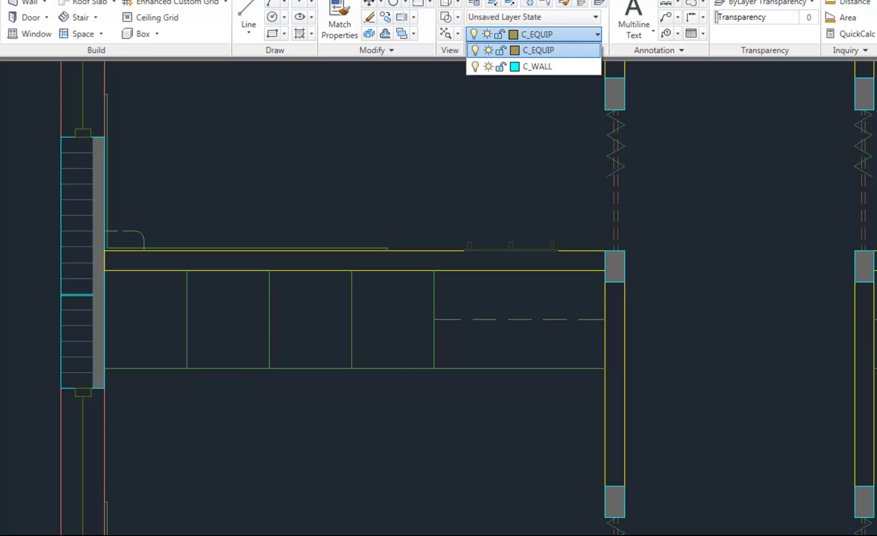
left_click(561, 50)
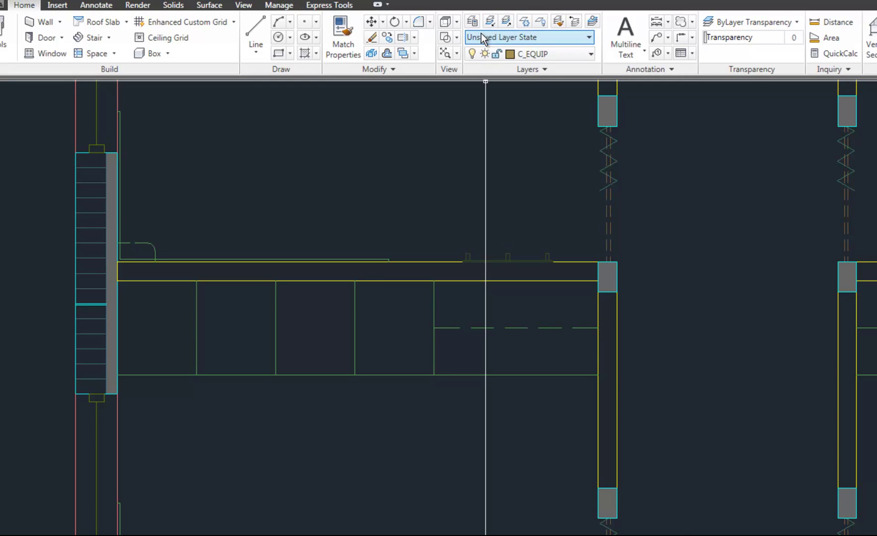
- Reopen the layer manager and toggle Invert filter on and off for Civil
left_click(472, 22)
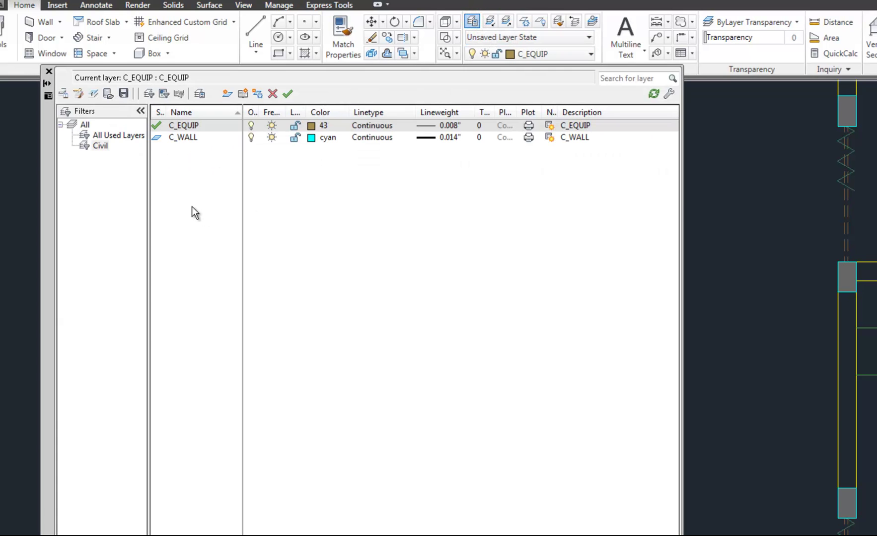
left_click(84, 126)
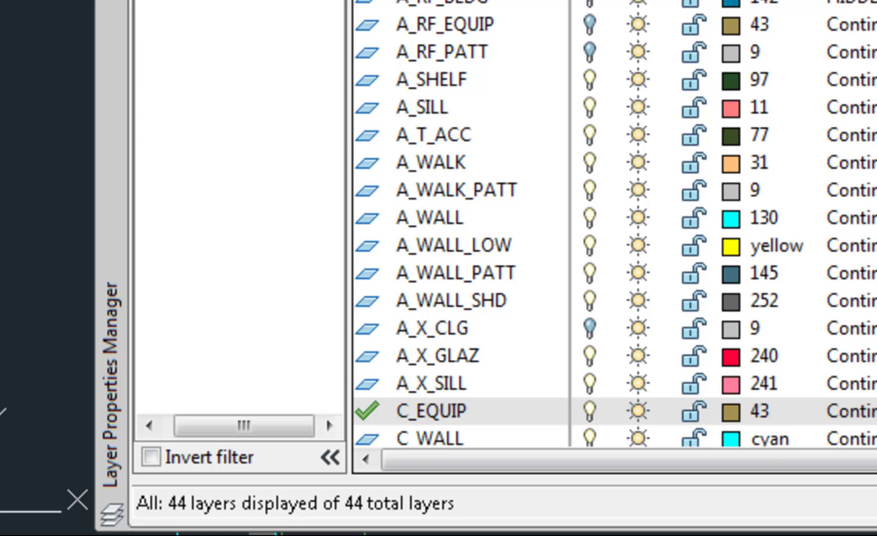
left_click(151, 457)
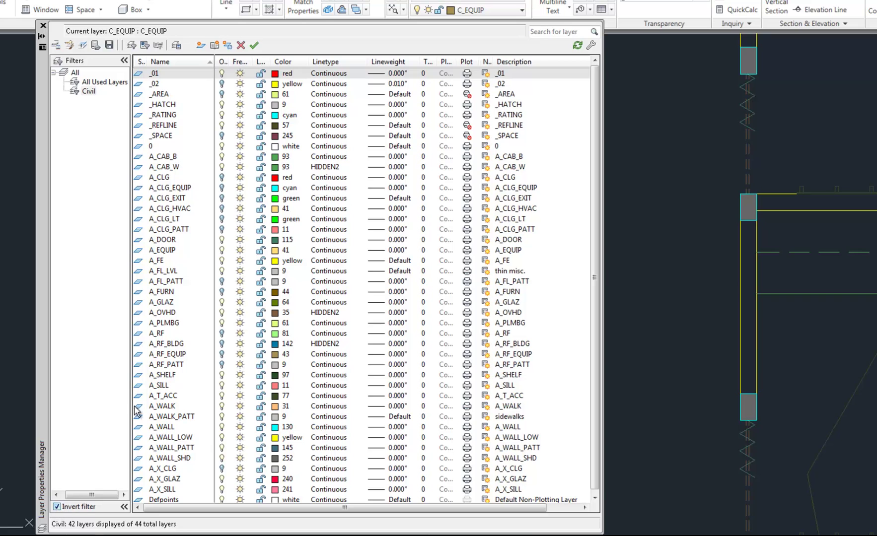
left_click(57, 507)
- Delete the Civil filter and close the layer properties manager
right_click(90, 94)
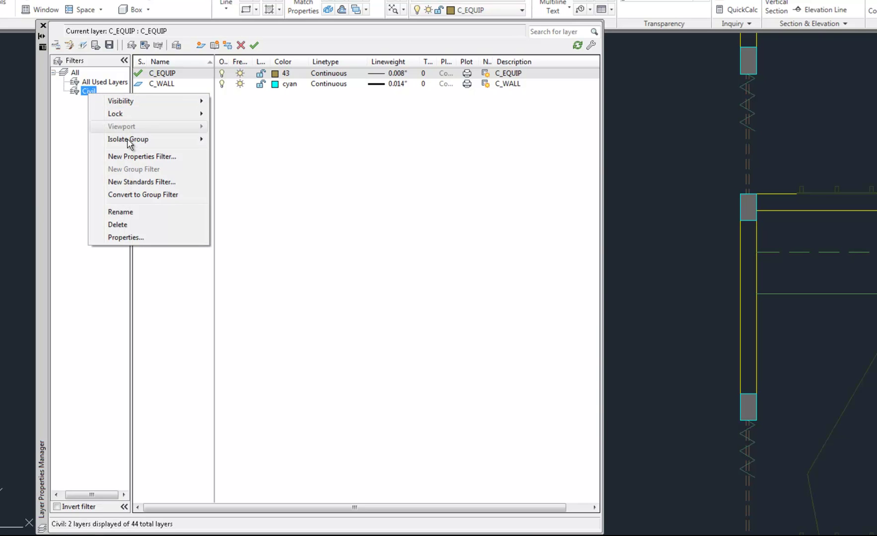
left_click(127, 226)
left_click(44, 25)
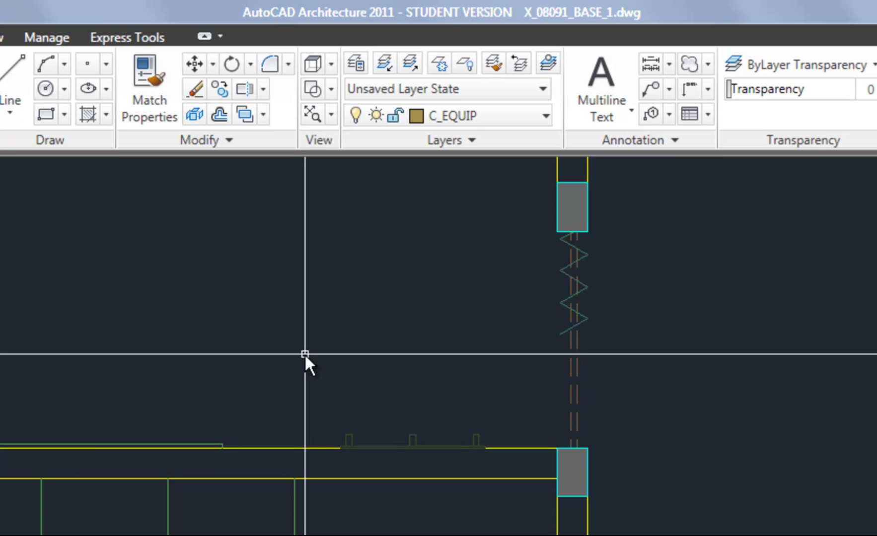
- Zoom and pan the floor plan over to an area with rooms
scroll(304, 351, "down", 5)
middle_click_drag(350, 358, 304, 332)
scroll(303, 333, "up", 5)
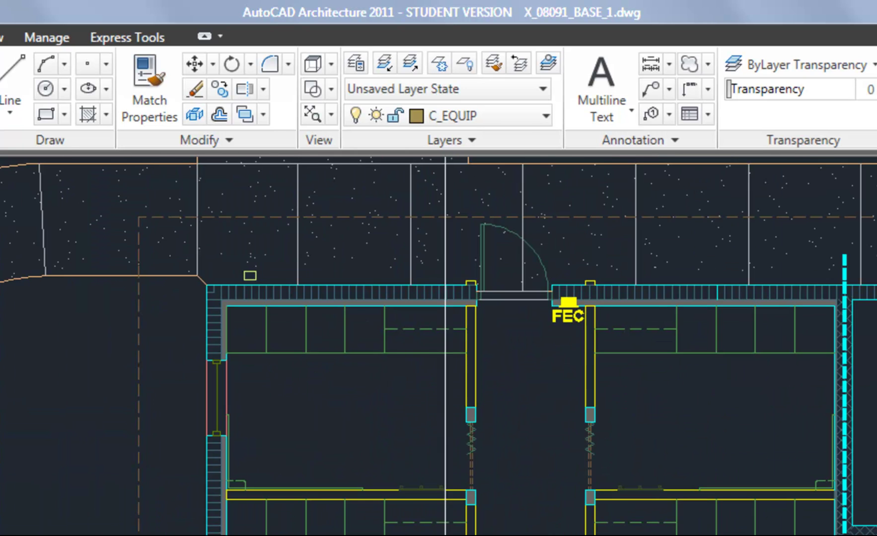
scroll(441, 535, "up", 2)
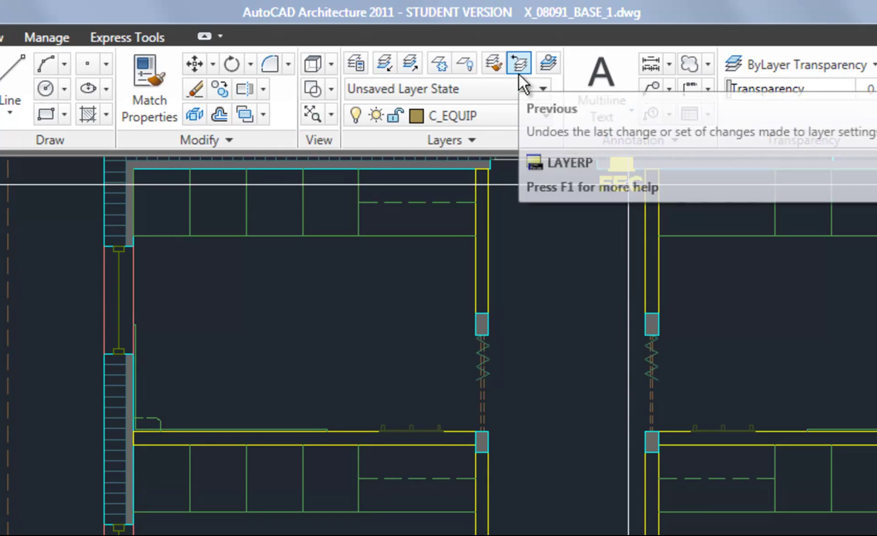
- Restore the FLOOR PLAN layer state, then switch to REFLECTED CEILING PLAN
left_click(543, 89)
left_click(382, 132)
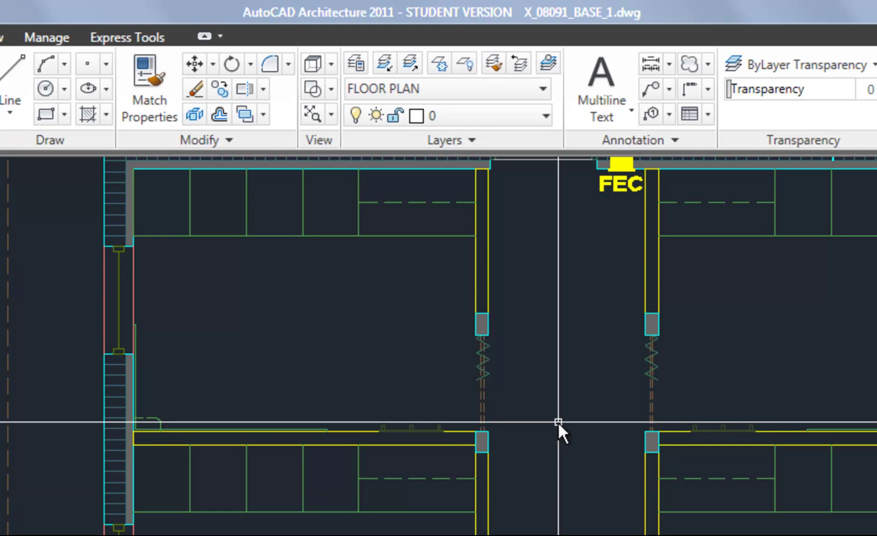
left_click(525, 86)
left_click(462, 140)
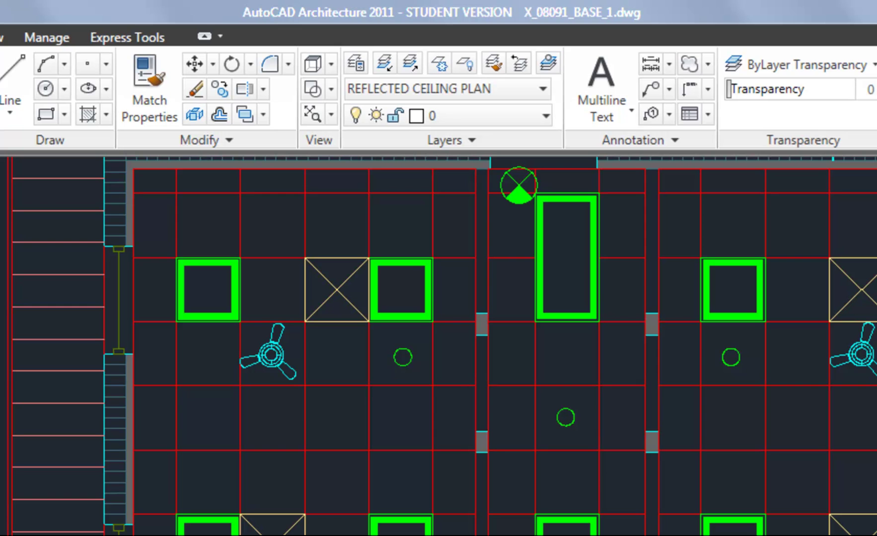
- Review the layer list and restore the FLOOR PLAN layer state
left_click(543, 119)
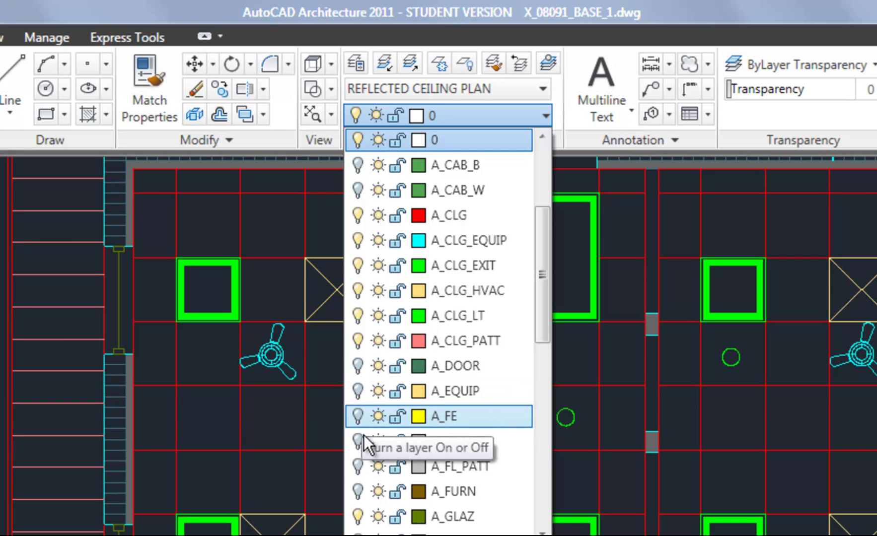
left_click(571, 6)
left_click(521, 83)
left_click(385, 133)
- Check the layer list again and restore the ROOF PLAN layer state
left_click(543, 115)
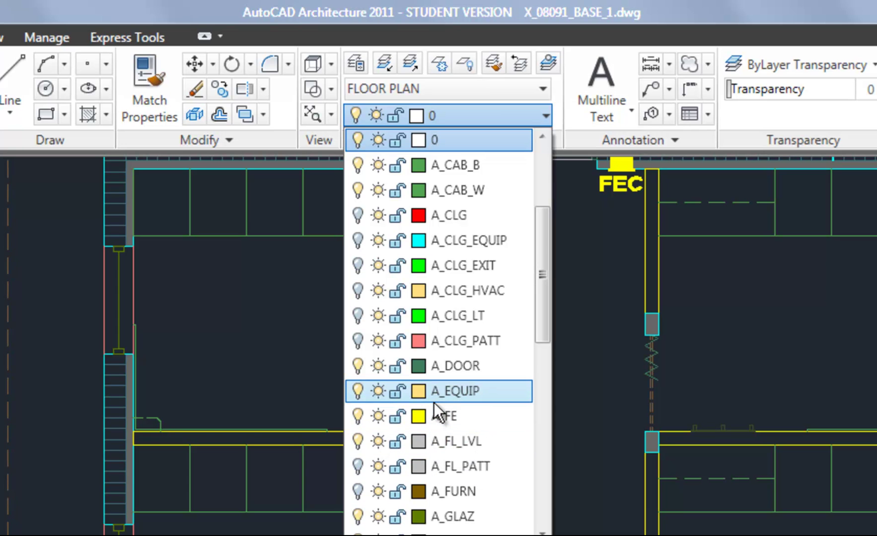
left_click(475, 18)
left_click(512, 95)
left_click(397, 191)
- Reposition the view on the roof plan and review the Layer and Layer State lists
middle_click_drag(660, 535, 491, 353)
scroll(535, 535, "up", 2)
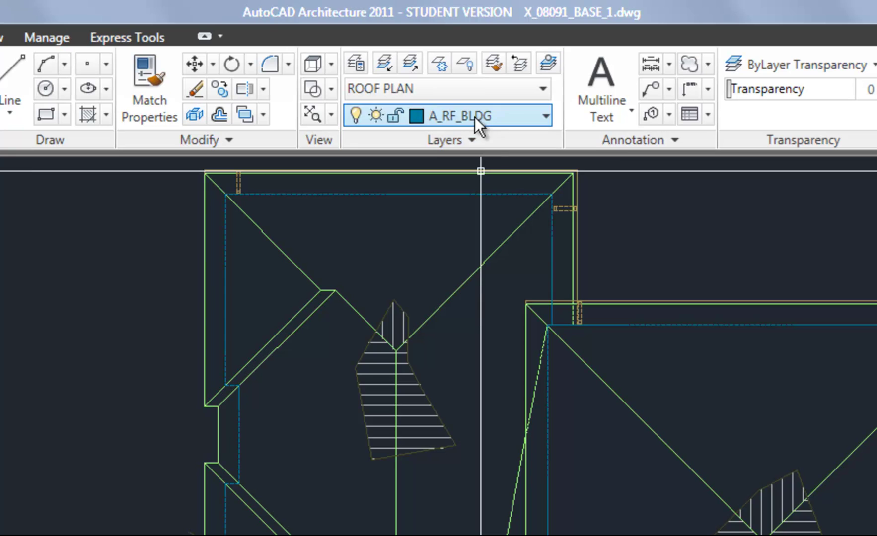
left_click(468, 88)
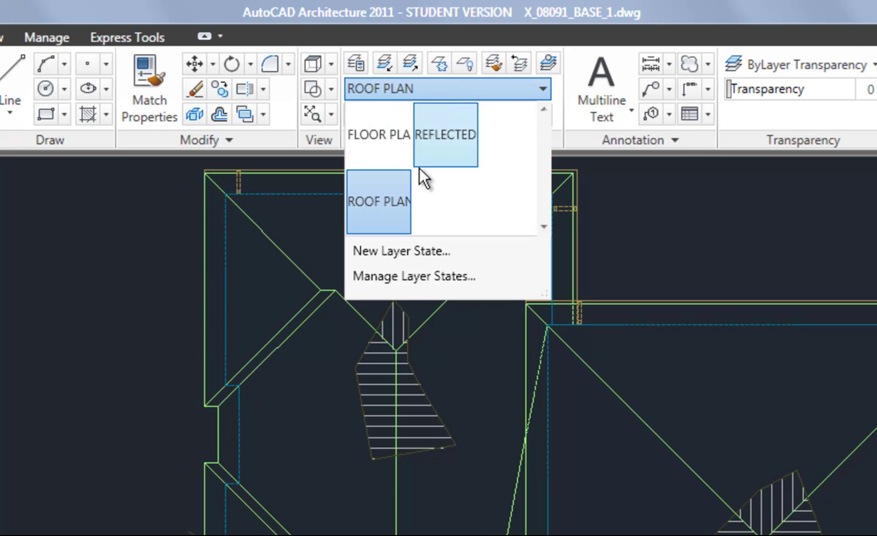
left_click(609, 14)
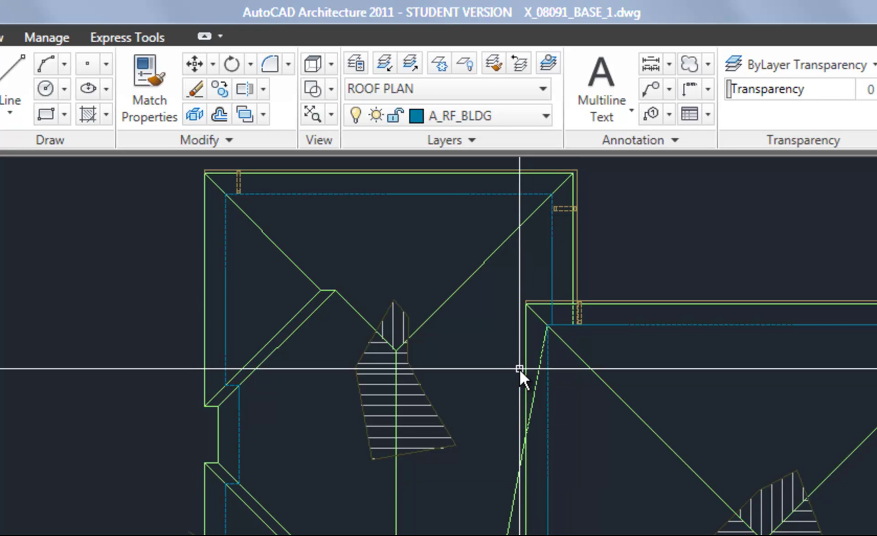
left_click(497, 88)
left_click(552, 24)
left_click(536, 116)
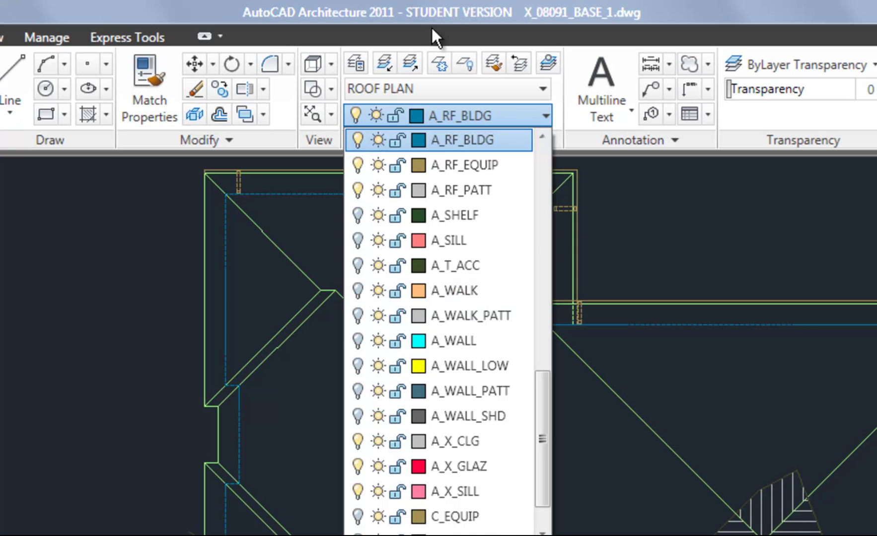
left_click(455, 15)
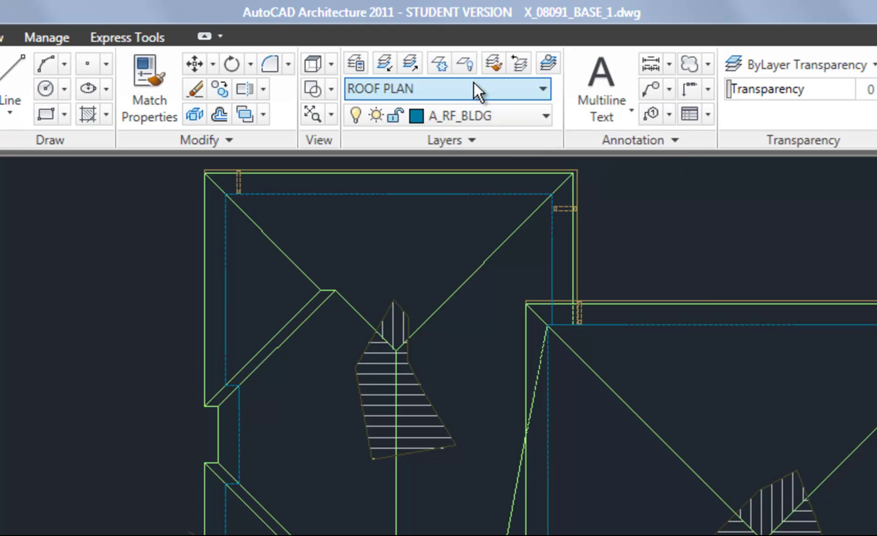
left_click(516, 89)
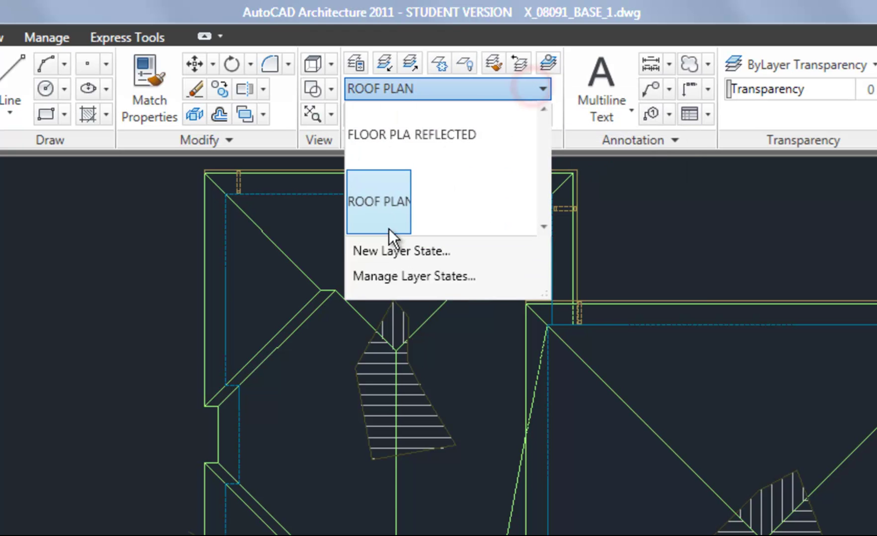
- Save the current layer settings as a new layer state named test in Layer States Manager
left_click(389, 276)
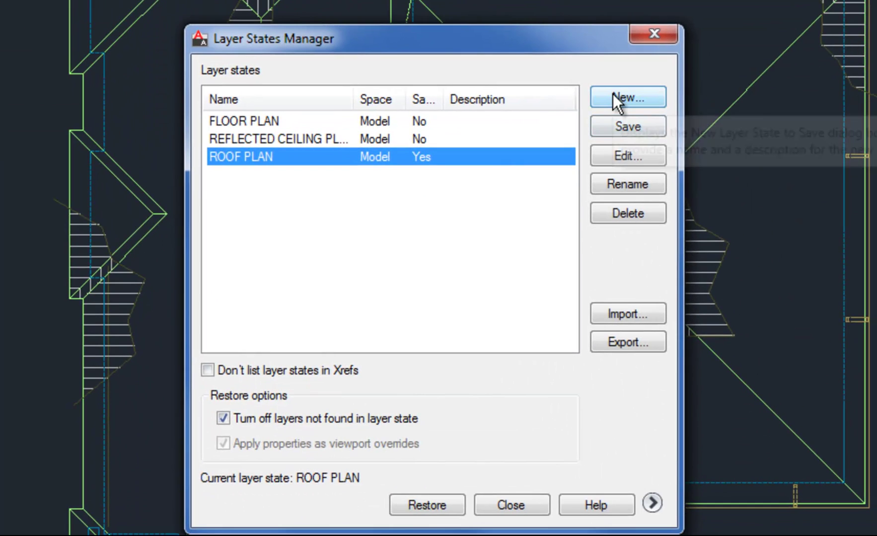
left_click(741, 417)
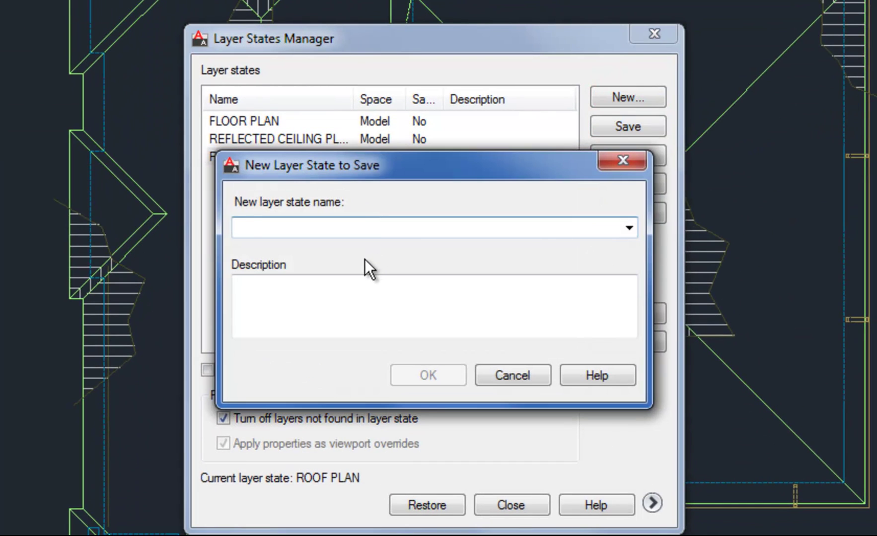
type("test")
left_click(429, 376)
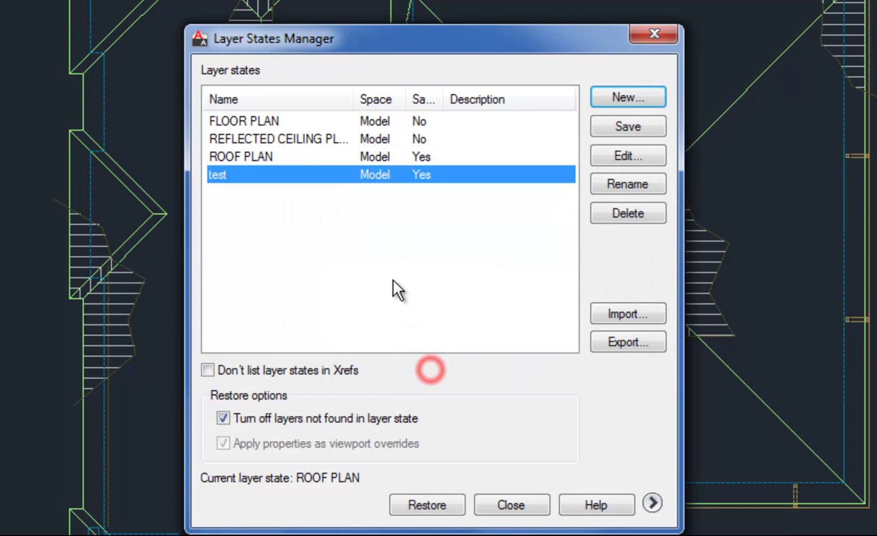
left_click(507, 499)
- Restore FLOOR PLAN, then make the new test layer state current
left_click(434, 40)
left_click(379, 78)
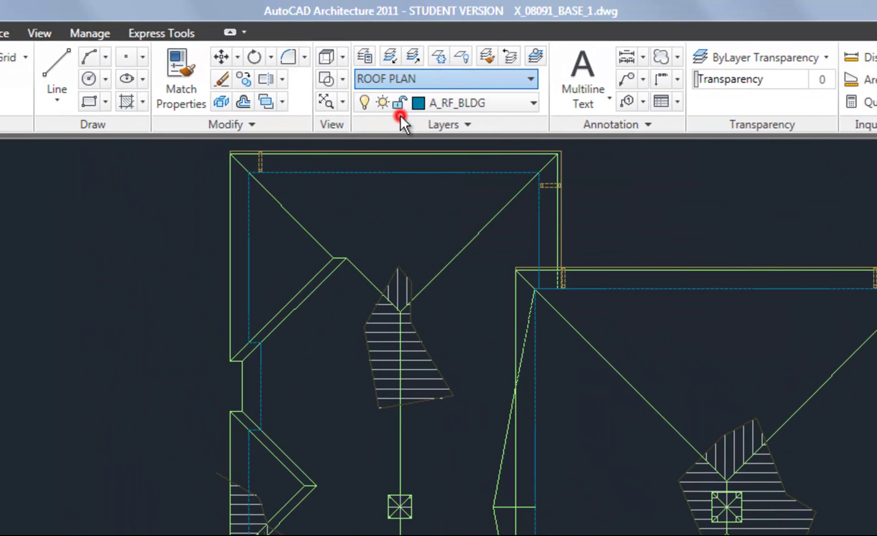
left_click(523, 74)
left_click(427, 181)
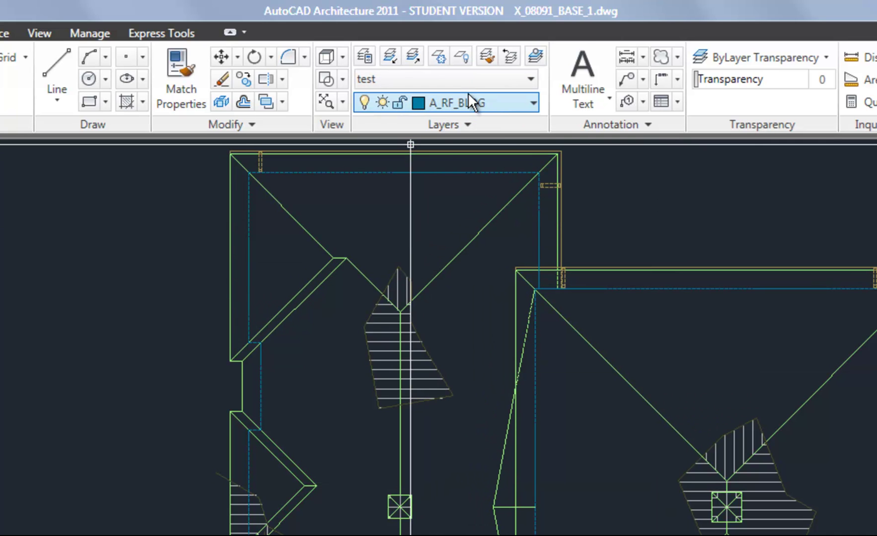
left_click(496, 75)
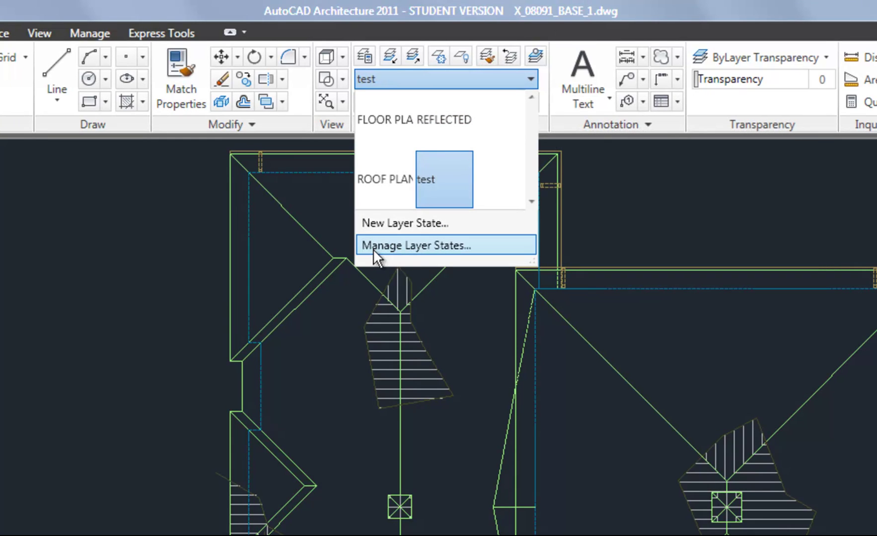
left_click(397, 246)
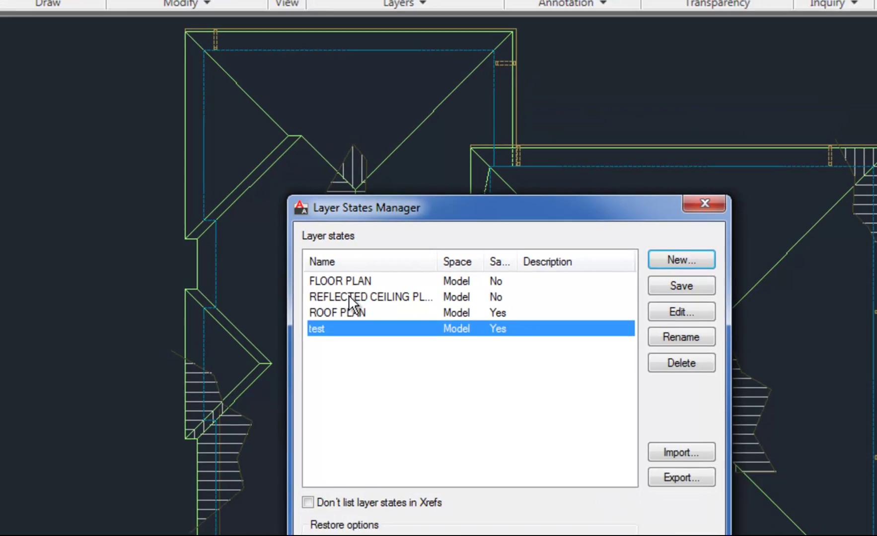
left_click(395, 420)
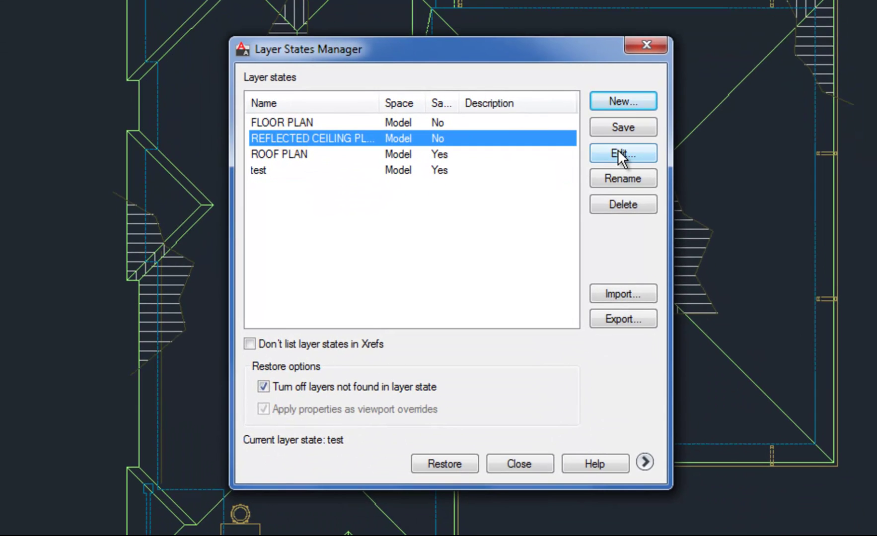
left_click(618, 150)
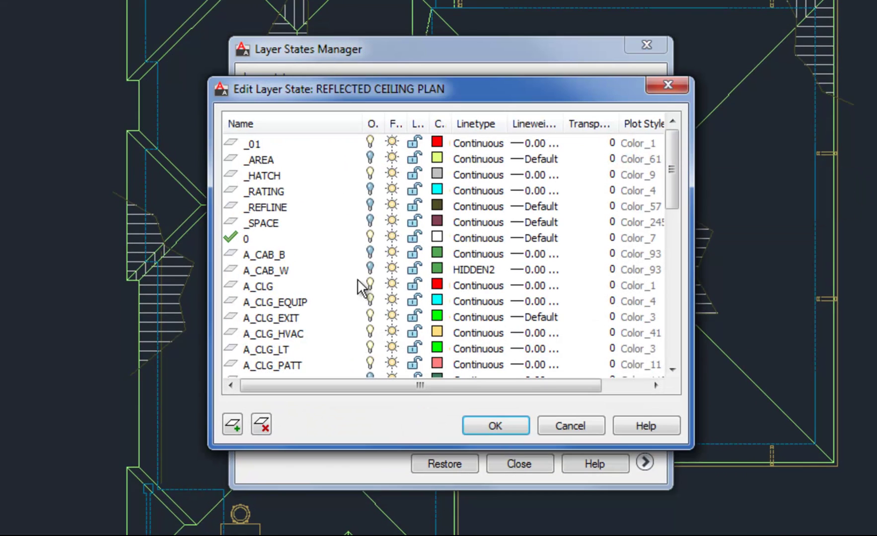
left_click(559, 426)
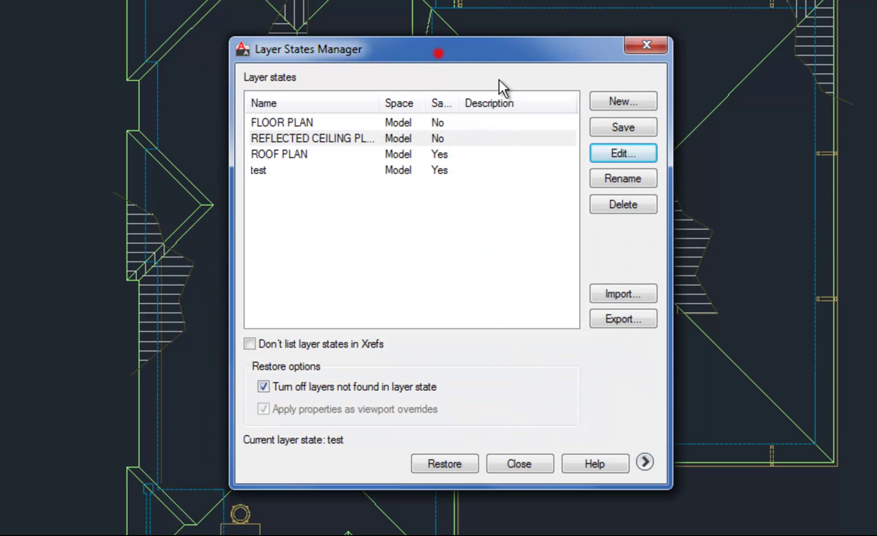
key("Escape")
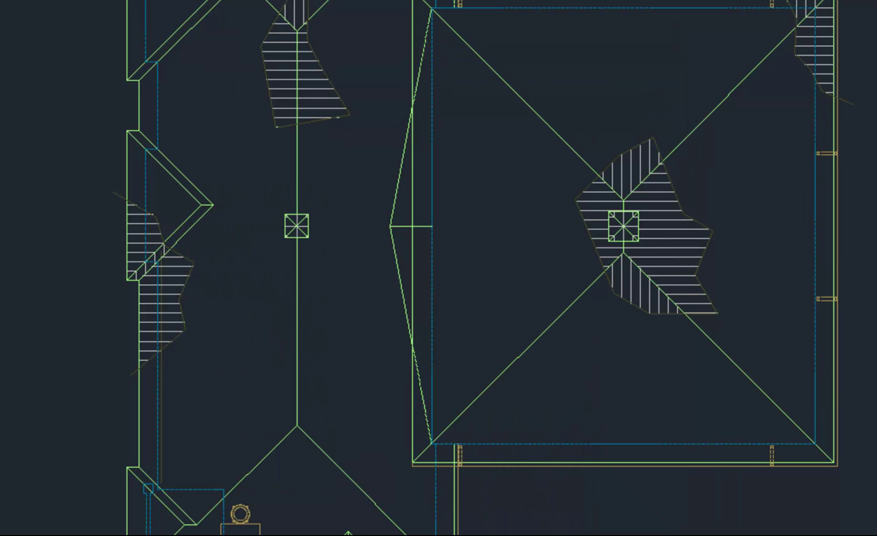
key("Return")
left_click_drag(820, 304, 490, 122)
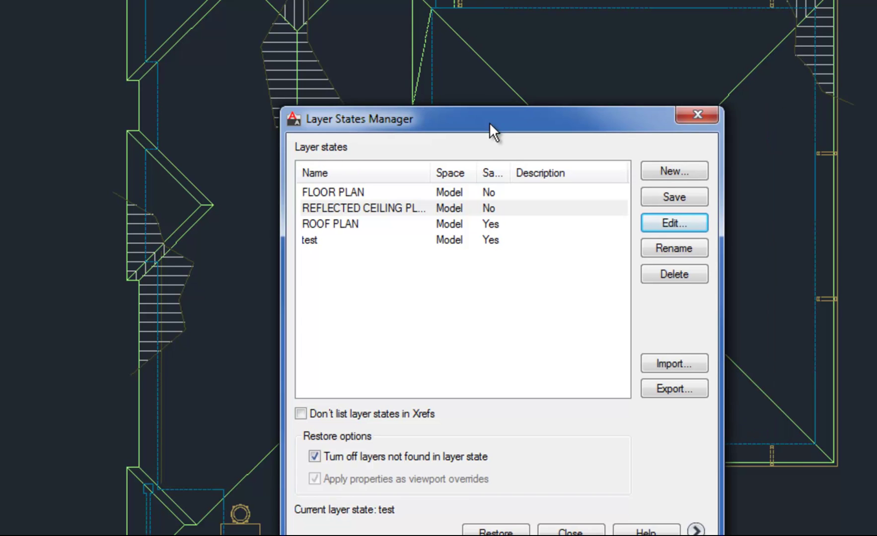
left_click(667, 195)
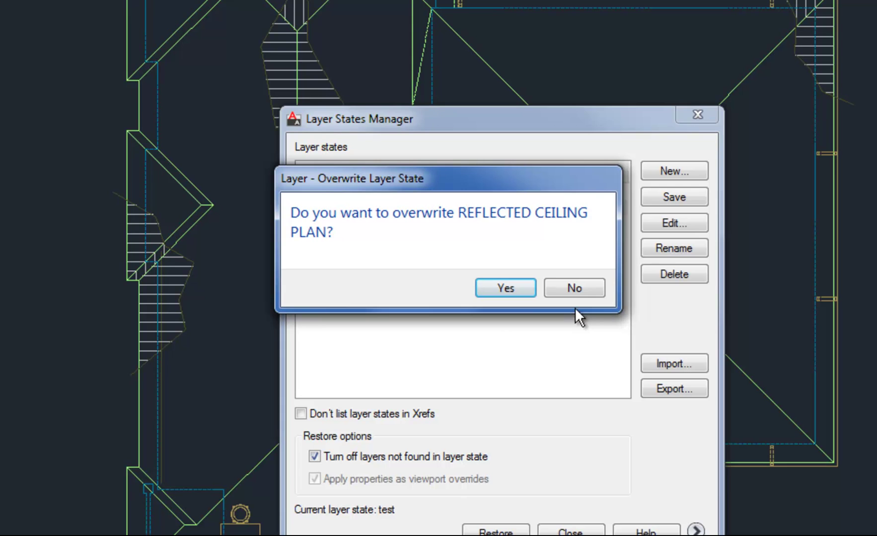
left_click(576, 290)
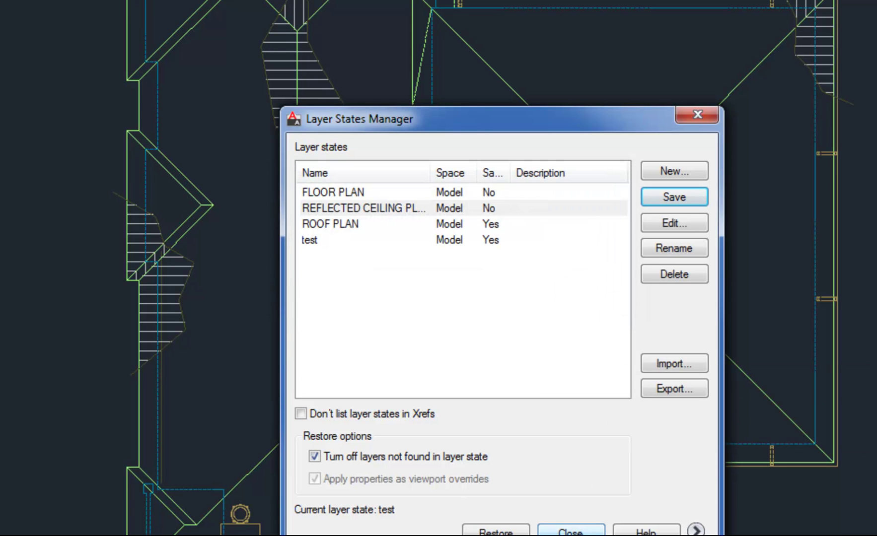
- Close the Layer States Manager and bring up Layer Properties Manager showing all 44 layers
left_click(576, 533)
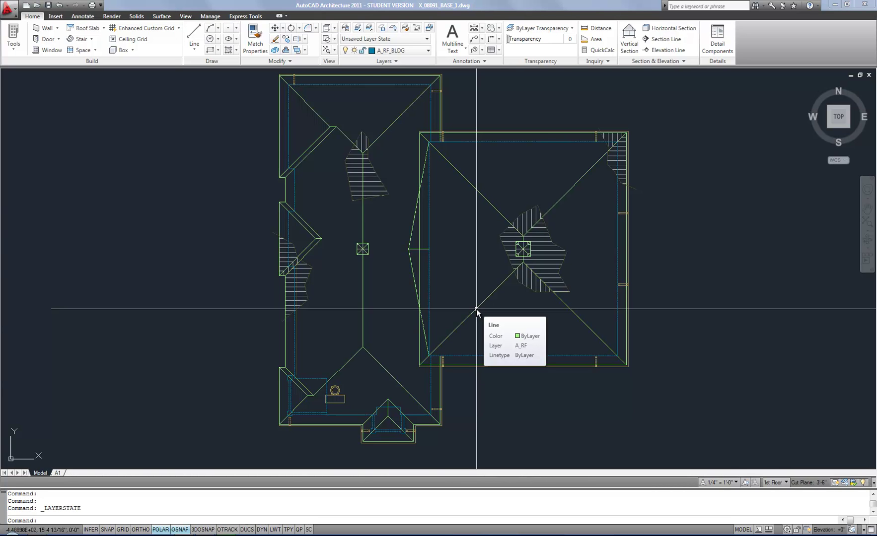
left_click(347, 26)
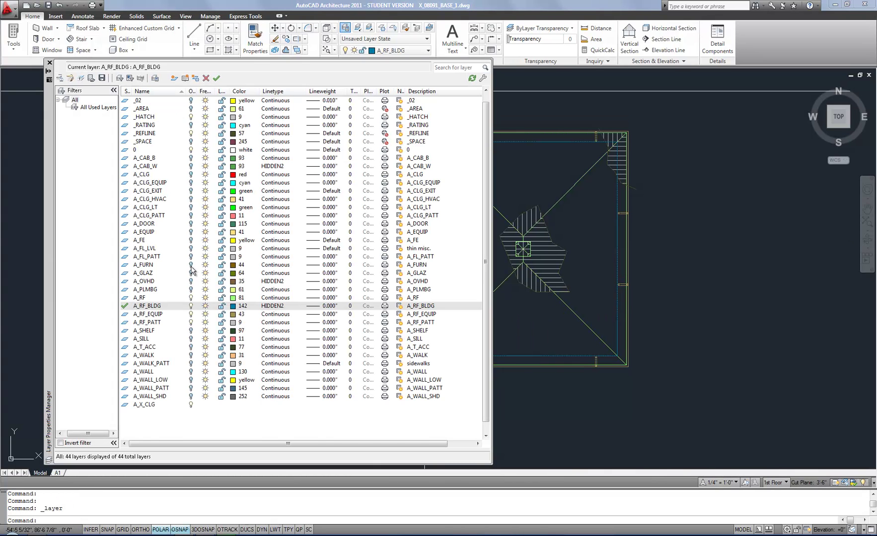